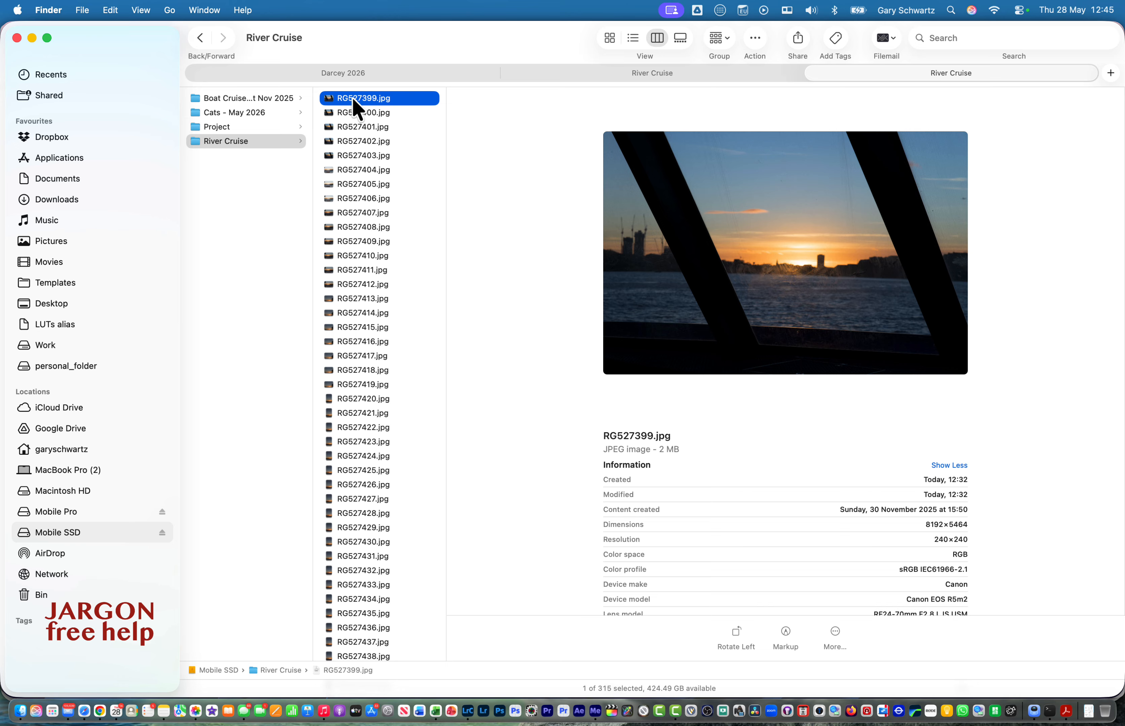
{"action": "right_click", "coordinate": [355, 100]}
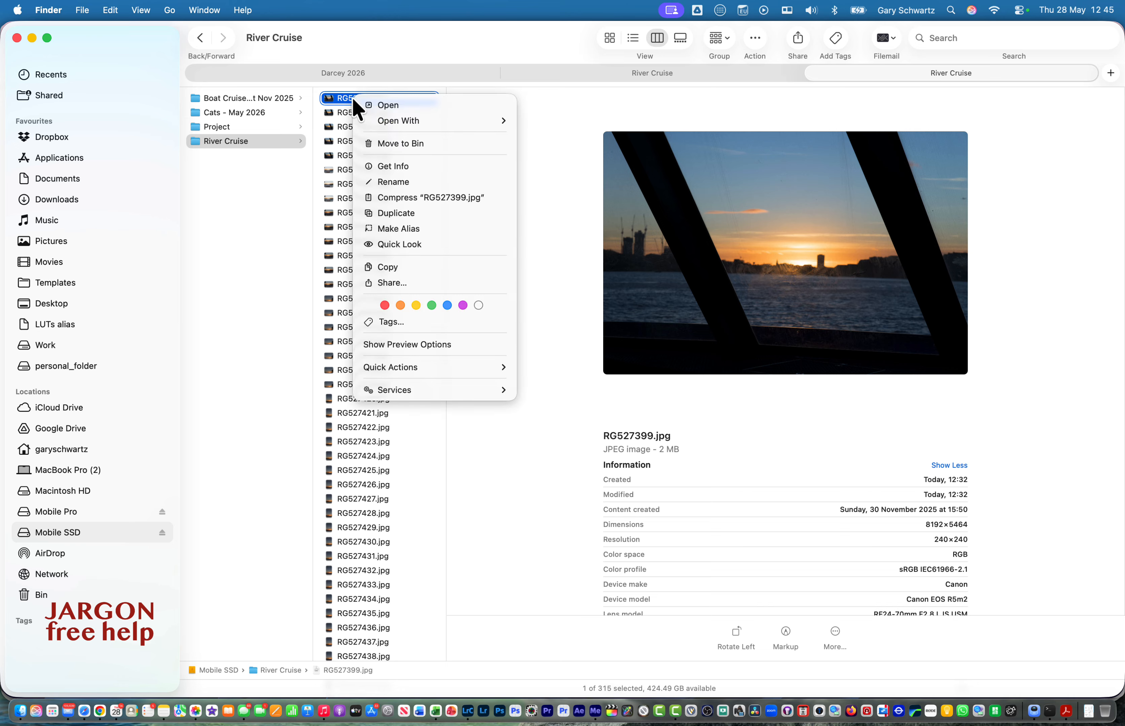
{"action": "left_click", "coordinate": [398, 182]}
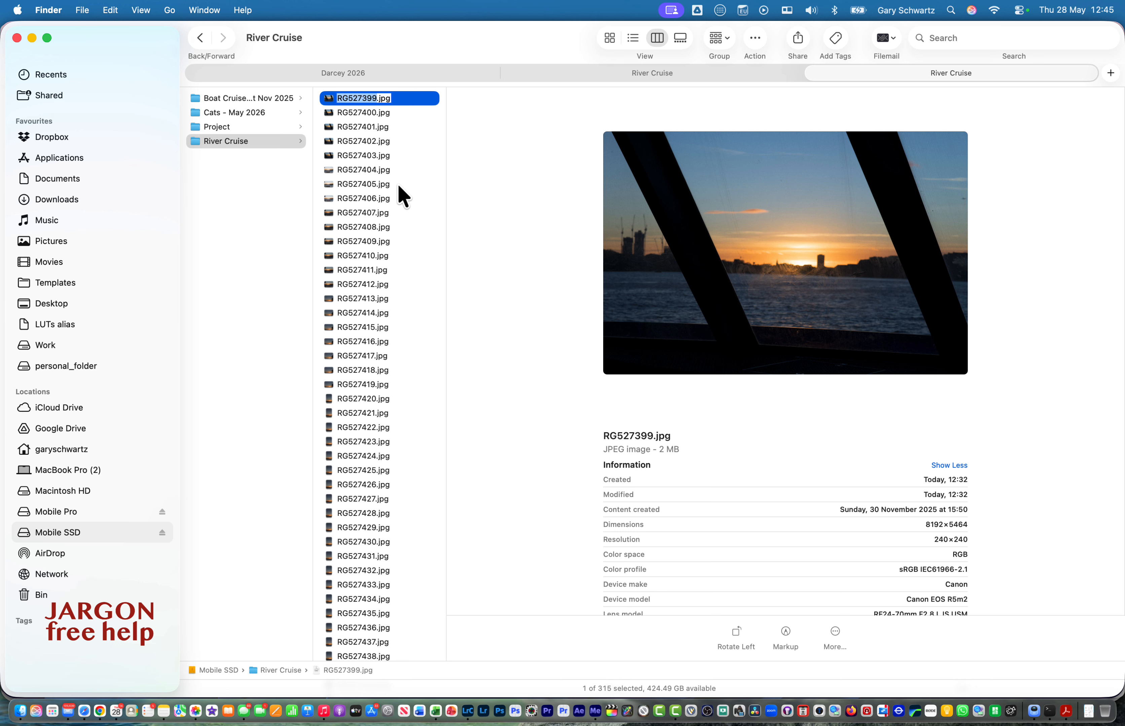
{"action": "key", "text": "Escape"}
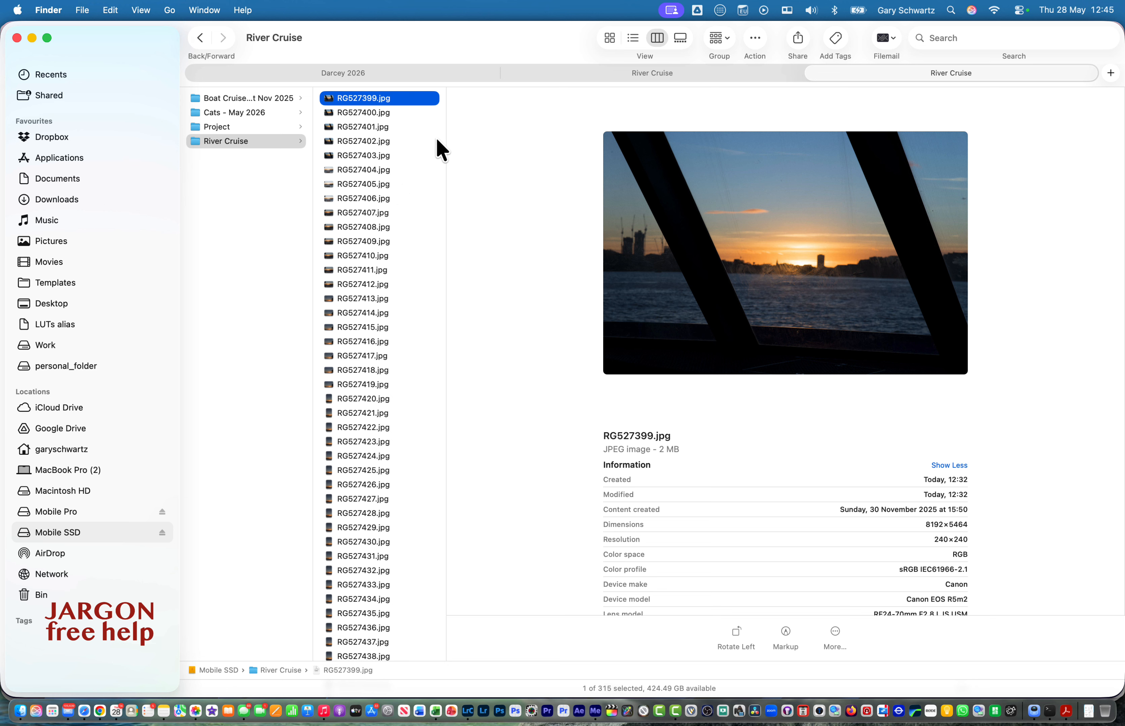
Step: Try to rename RG527401.jpg as "File 0"
{"action": "left_click", "coordinate": [388, 126]}
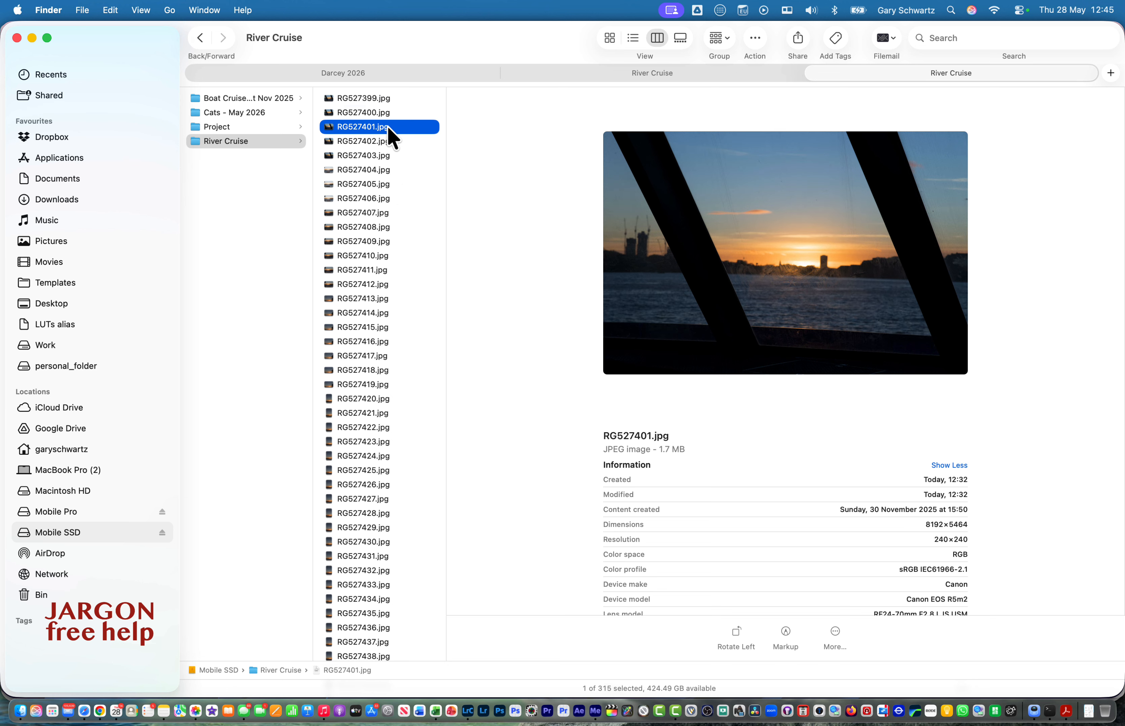
{"action": "key", "text": "Return"}
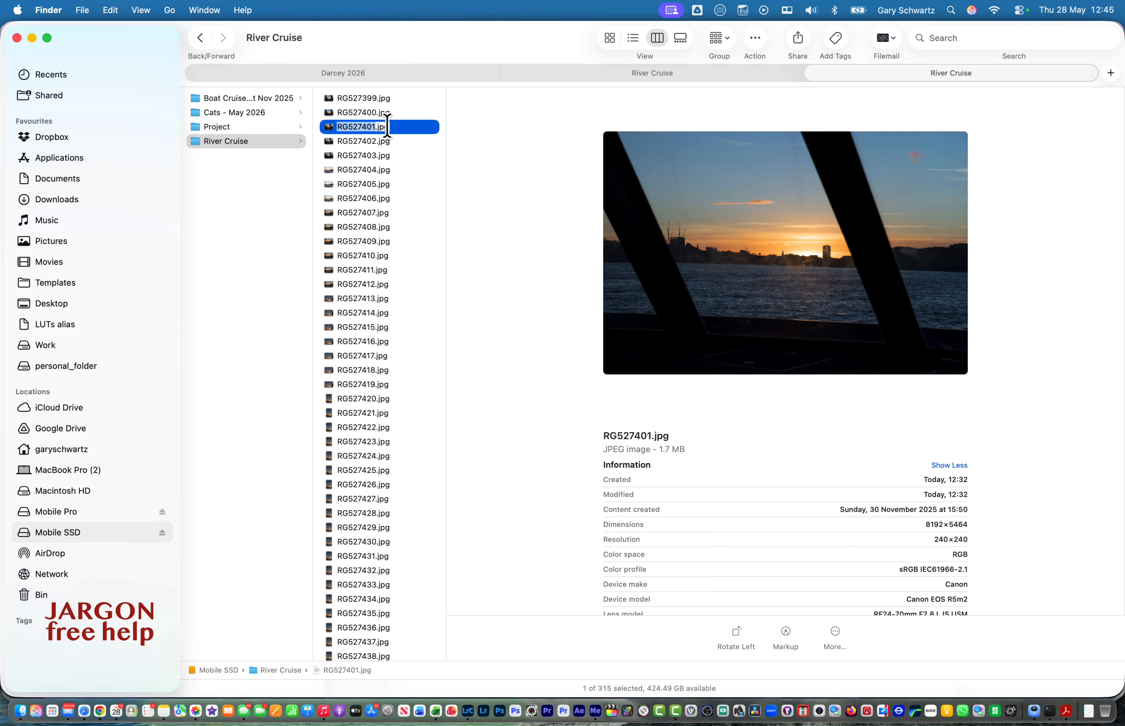
{"action": "type", "text": "File 0"}
{"action": "key", "text": "Escape"}
{"action": "left_click", "coordinate": [361, 127]}
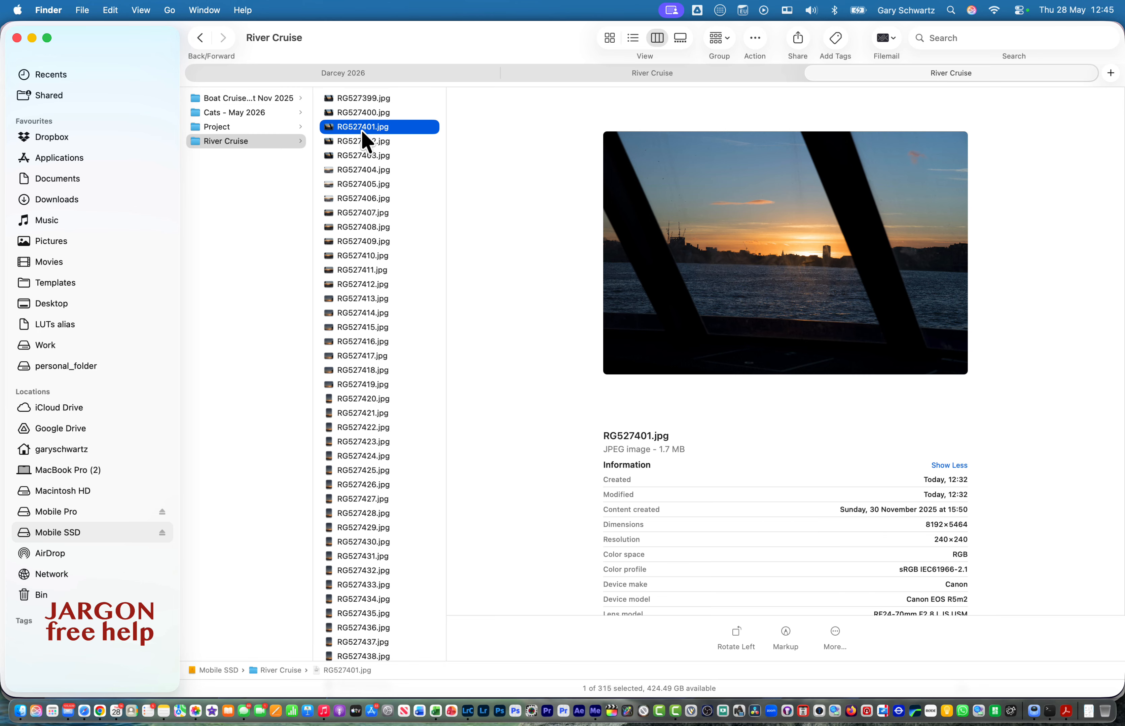
{"action": "left_click", "coordinate": [358, 155]}
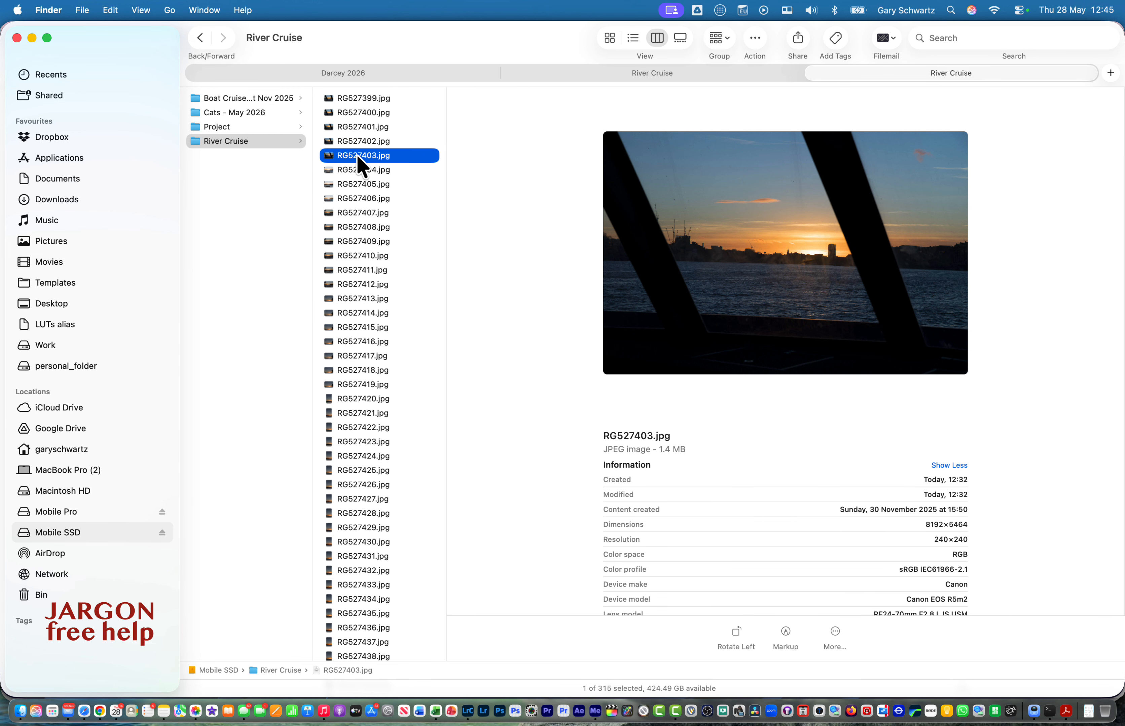
{"action": "left_click", "coordinate": [358, 156]}
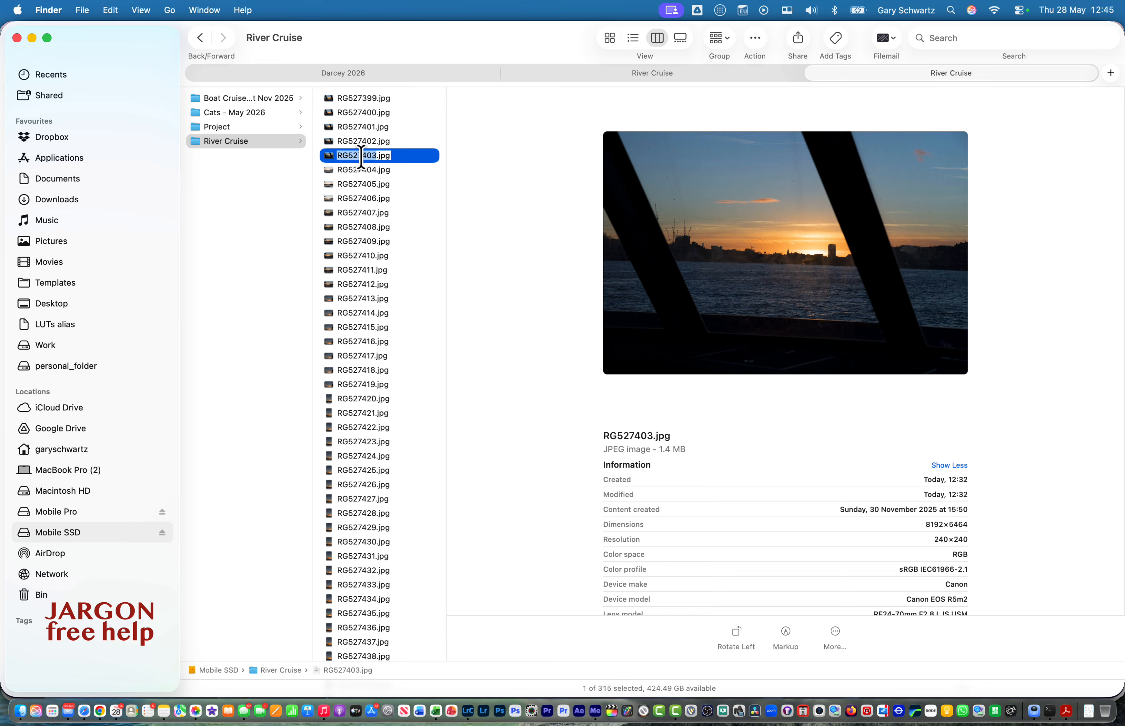
{"action": "key", "text": "Escape"}
Step: Select only RG527400.jpg, RG527405.jpg, RG527410.jpg and RG527416.jpg, and start a batch rename of these four files
{"action": "key", "text": "Up"}
{"action": "key", "text": "Up"}
{"action": "key", "text": "Up"}
{"action": "key", "text": "Up"}
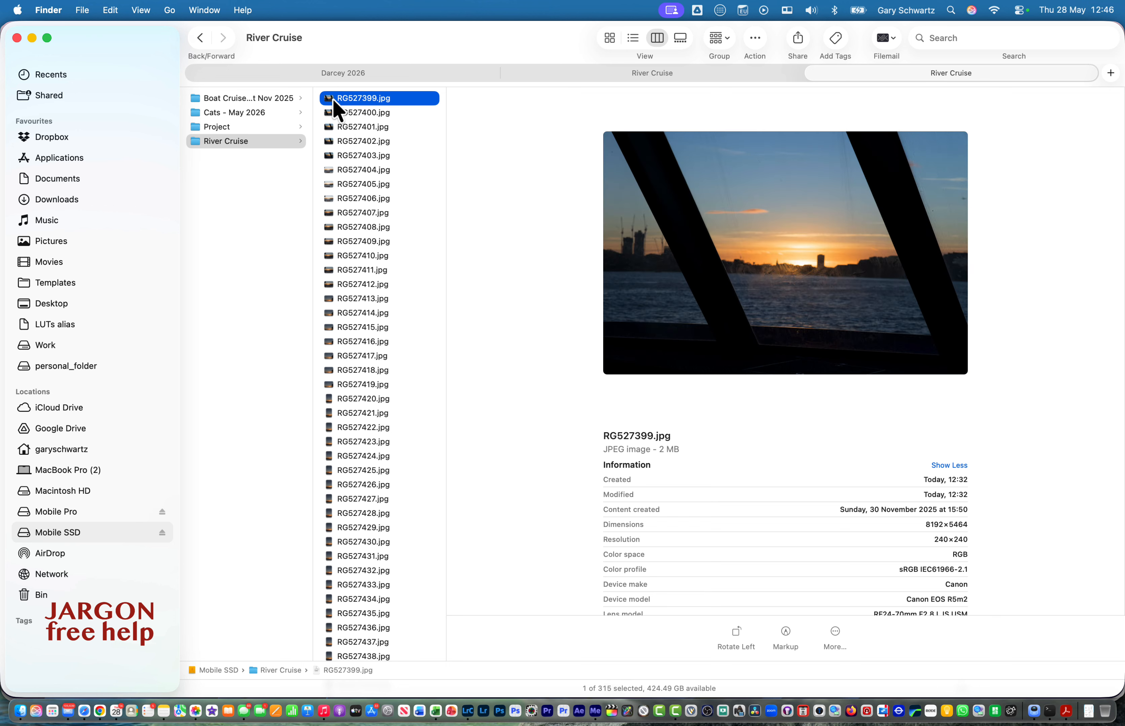
{"action": "key", "text": "Down"}
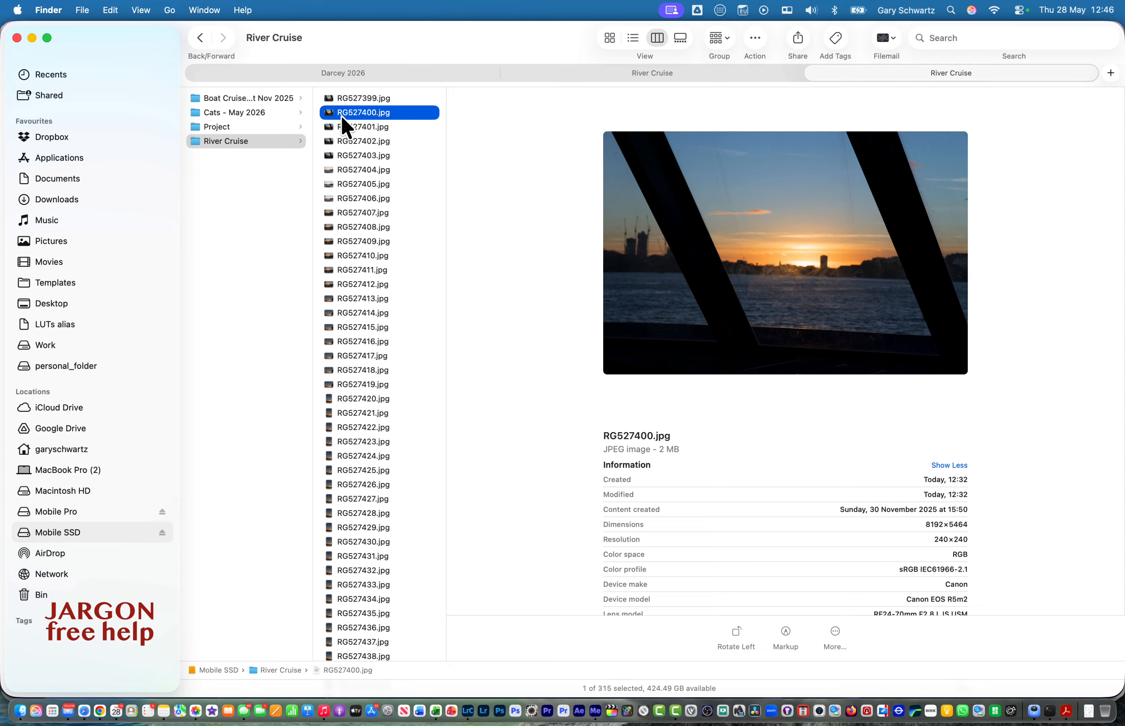
{"action": "left_click", "coordinate": [341, 183], "text": "super"}
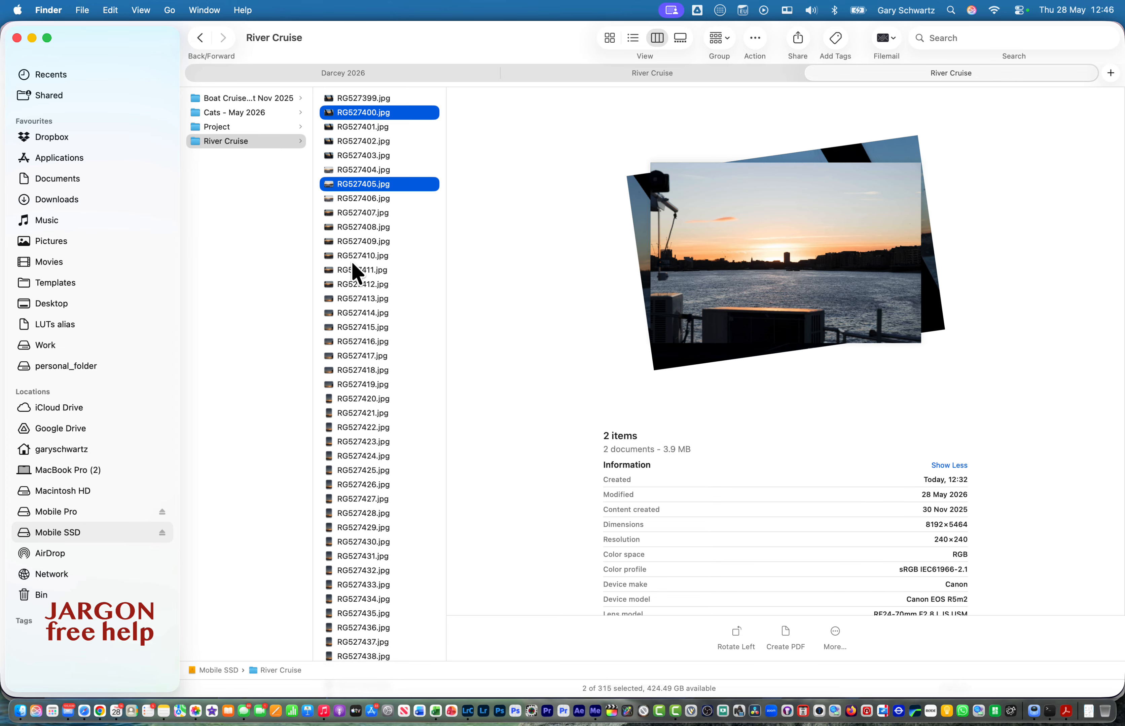
{"action": "left_click", "coordinate": [357, 256], "text": "super"}
{"action": "left_click", "coordinate": [360, 340], "text": "super"}
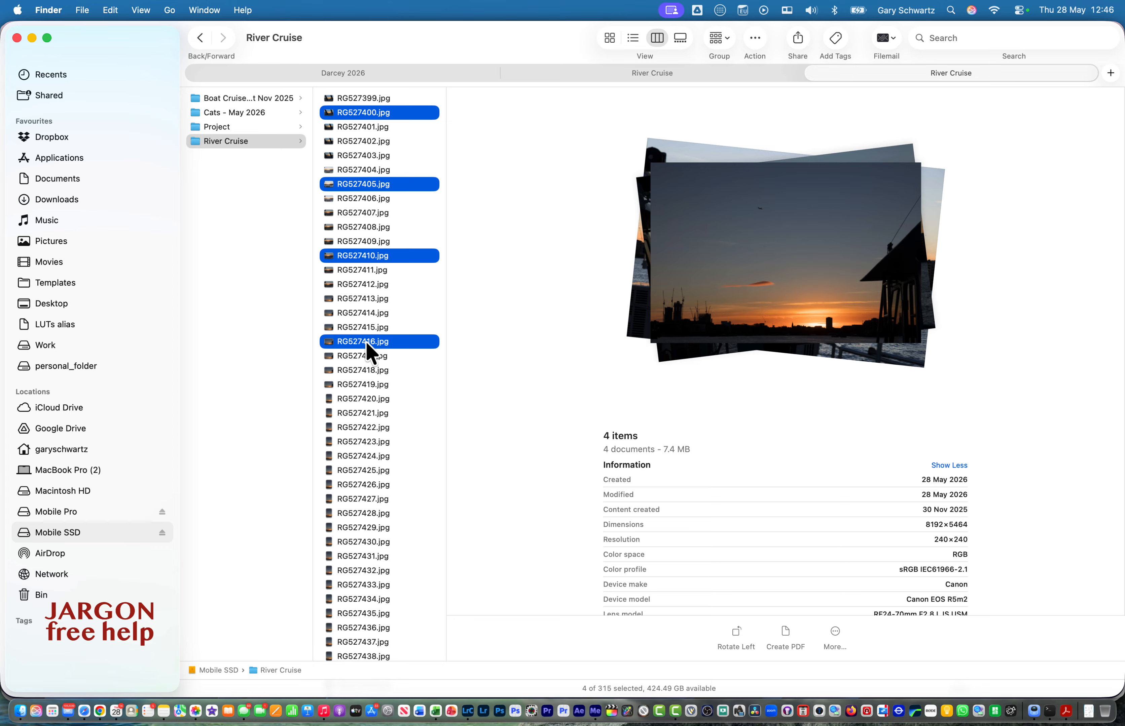
{"action": "right_click", "coordinate": [367, 344]}
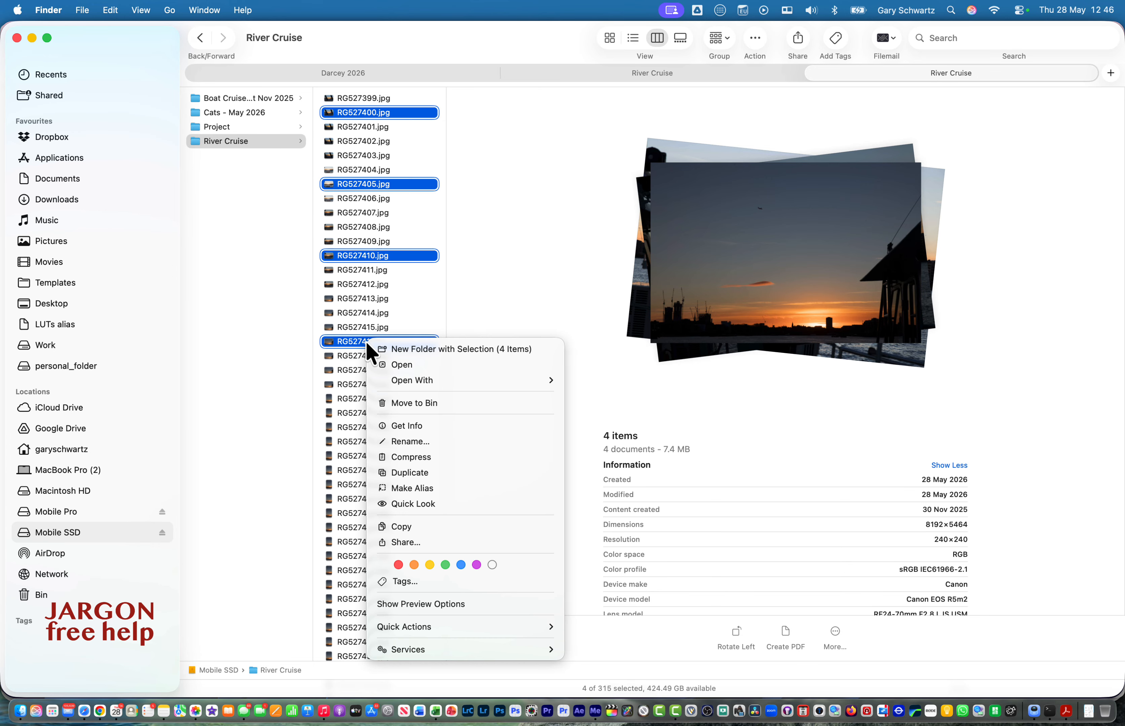
{"action": "left_click", "coordinate": [453, 443]}
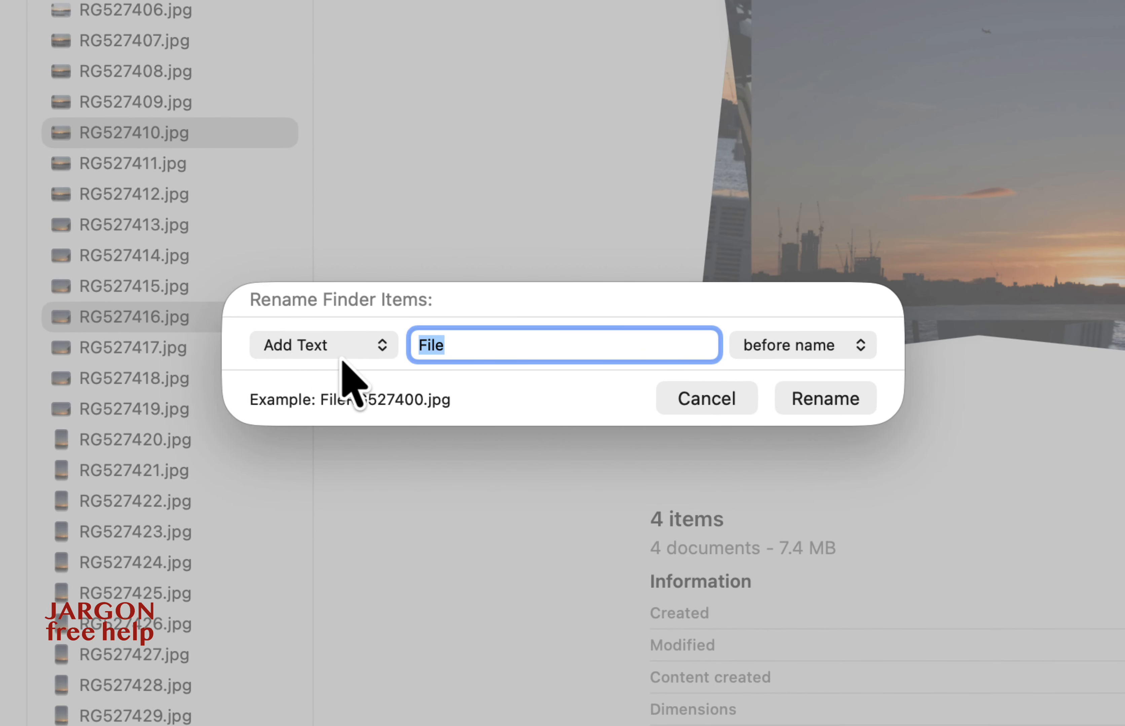
Step: Set the batch rename to add the text " - Canon" after the file names
{"action": "left_click", "coordinate": [844, 351]}
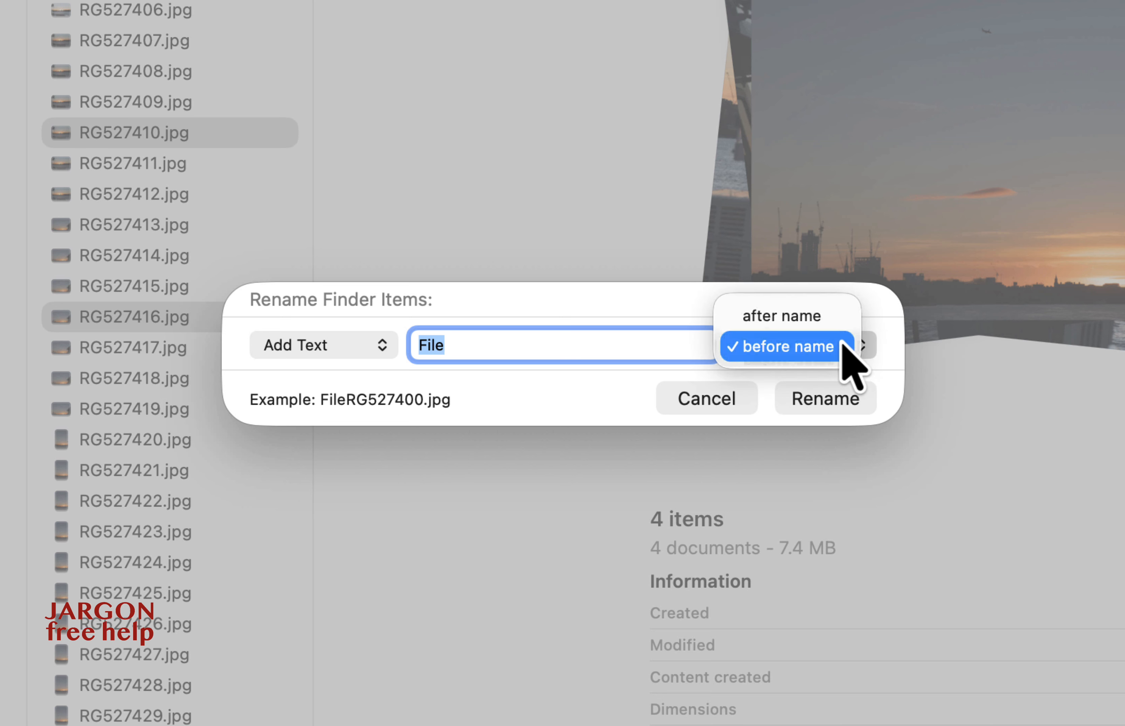
{"action": "left_click", "coordinate": [845, 334]}
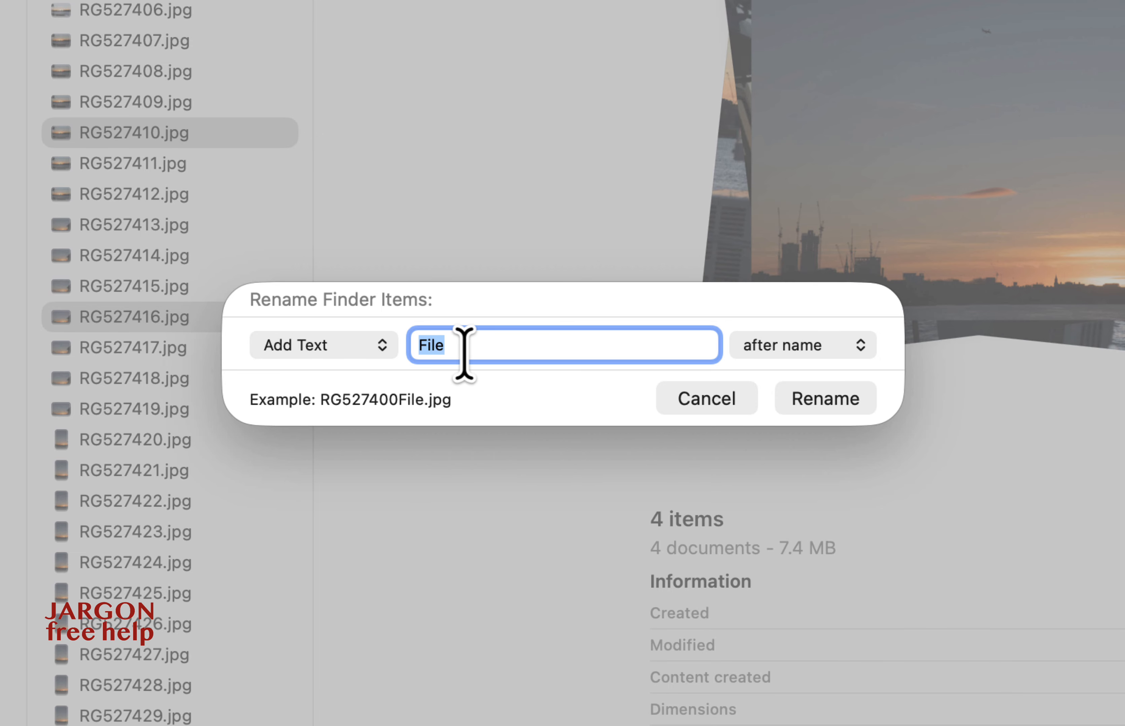
{"action": "type", "text": "- Cano"}
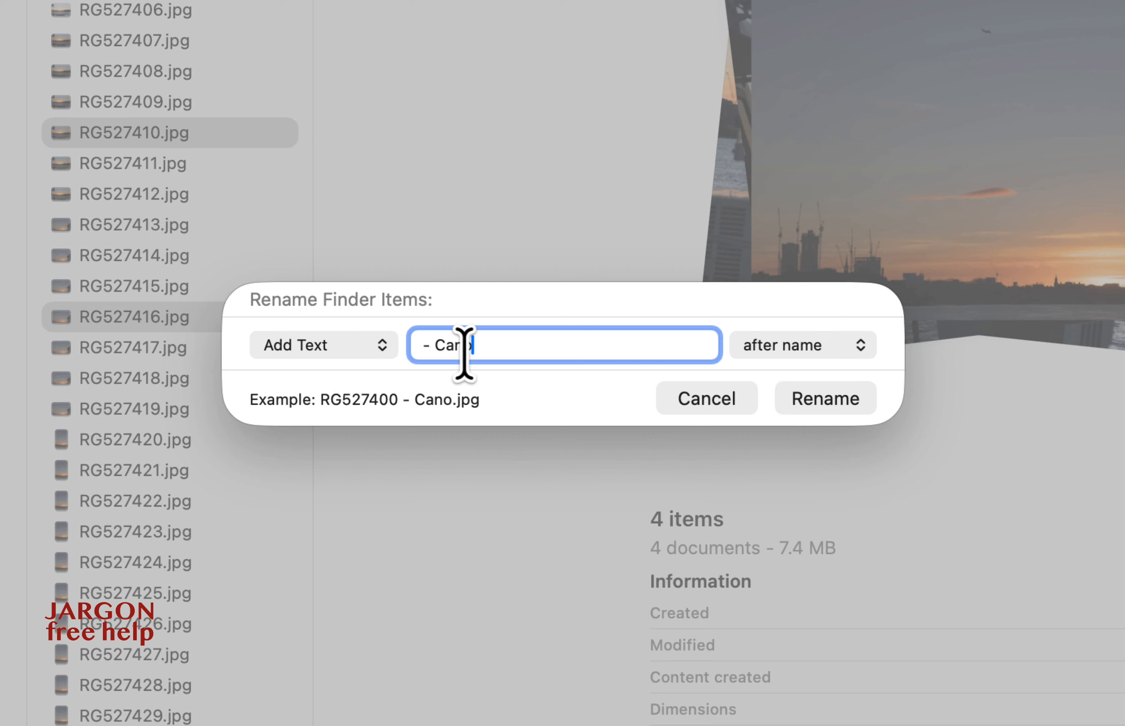
{"action": "type", "text": "n"}
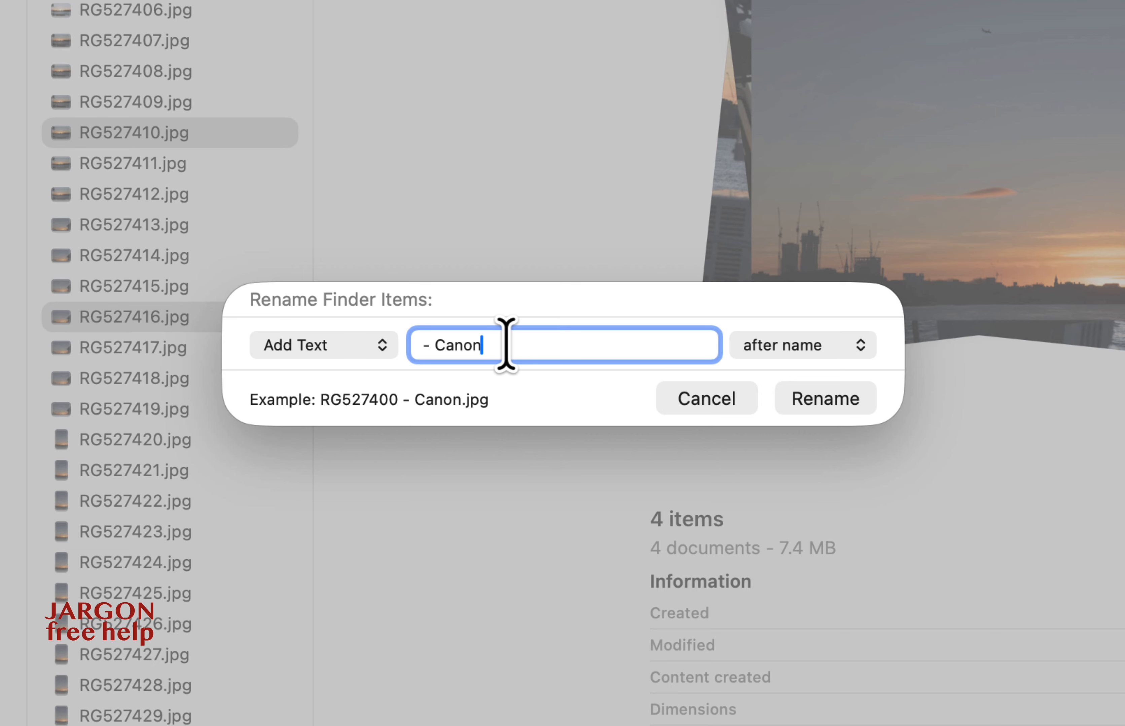
Step: Replace the added text with "River Cruise - " placed before the name, and apply the rename to the four files
{"action": "left_click_drag", "start_coordinate": [505, 336], "coordinate": [394, 333]}
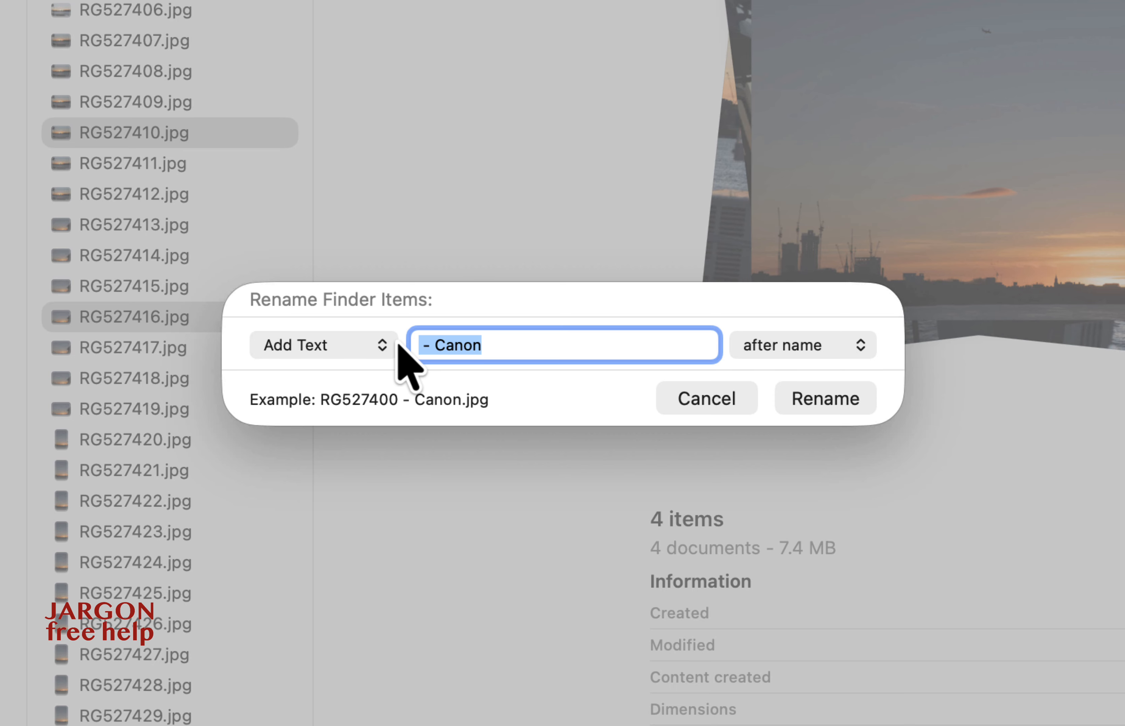
{"action": "key", "text": "BackSpace"}
{"action": "left_click", "coordinate": [839, 353]}
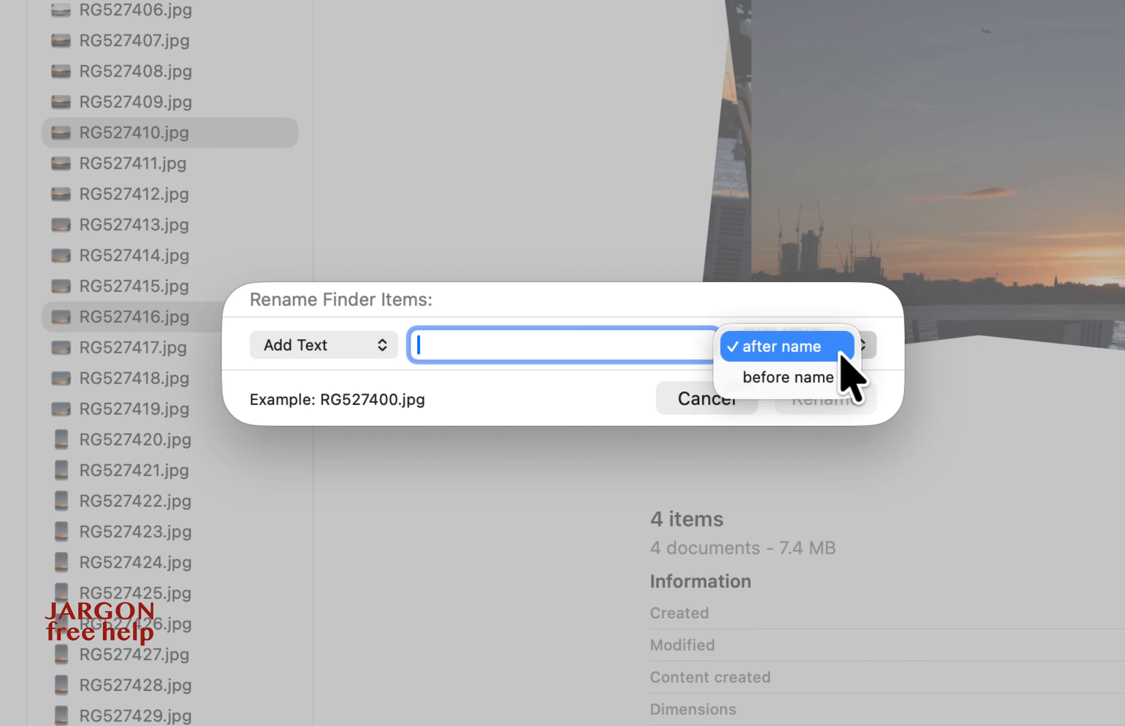
{"action": "left_click", "coordinate": [834, 376]}
{"action": "type", "text": "Ri"}
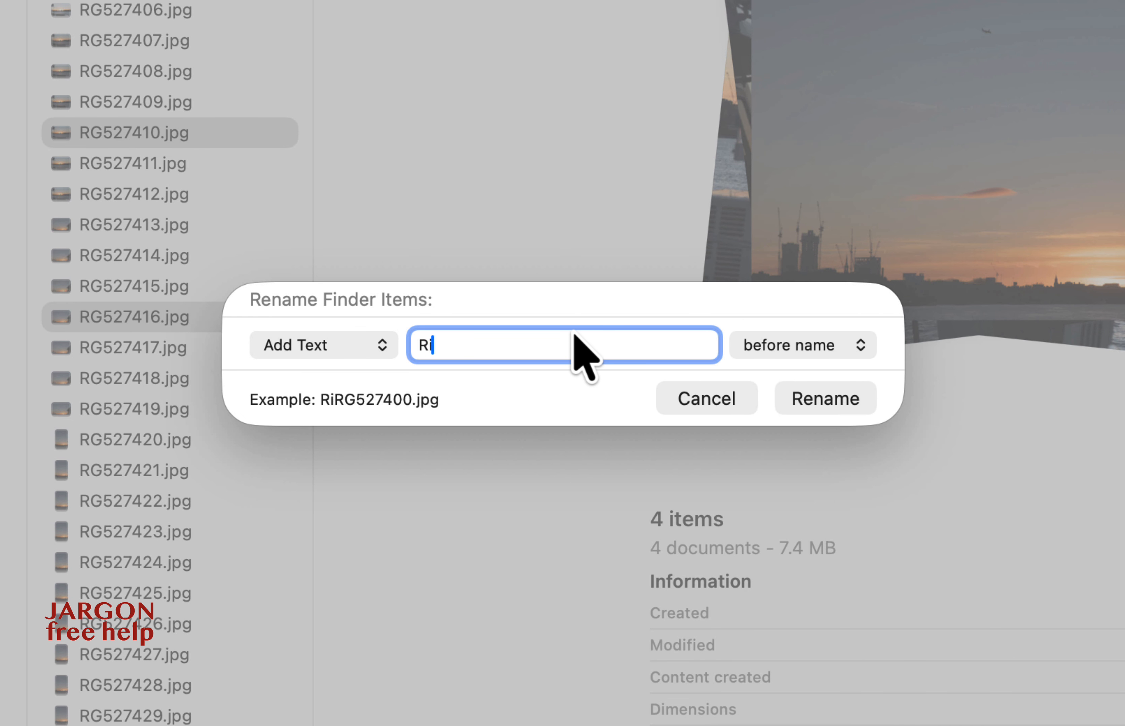
{"action": "type", "text": "ver Cruis"}
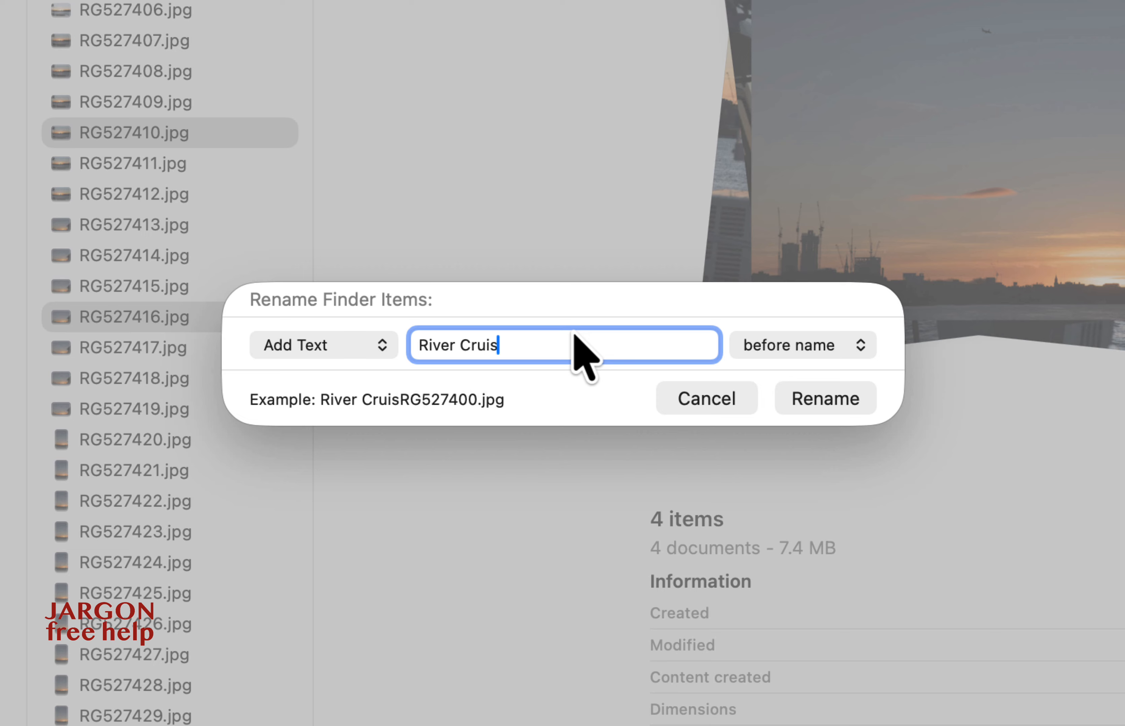
{"action": "type", "text": "e"}
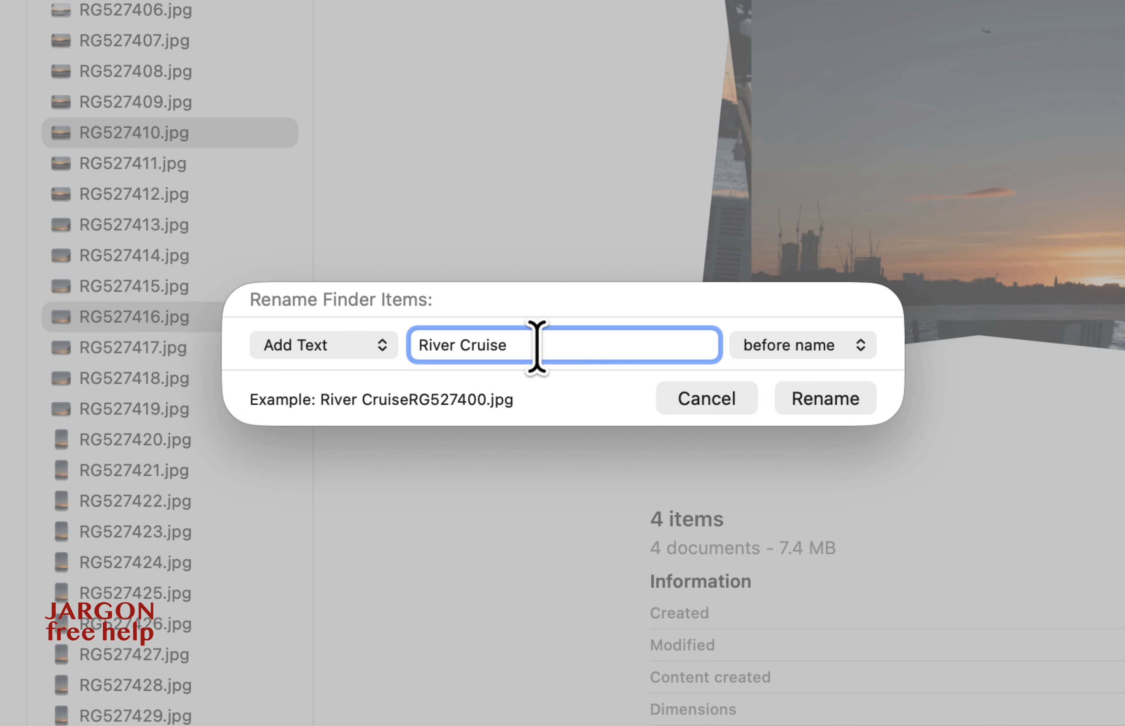
{"action": "type", "text": " -"}
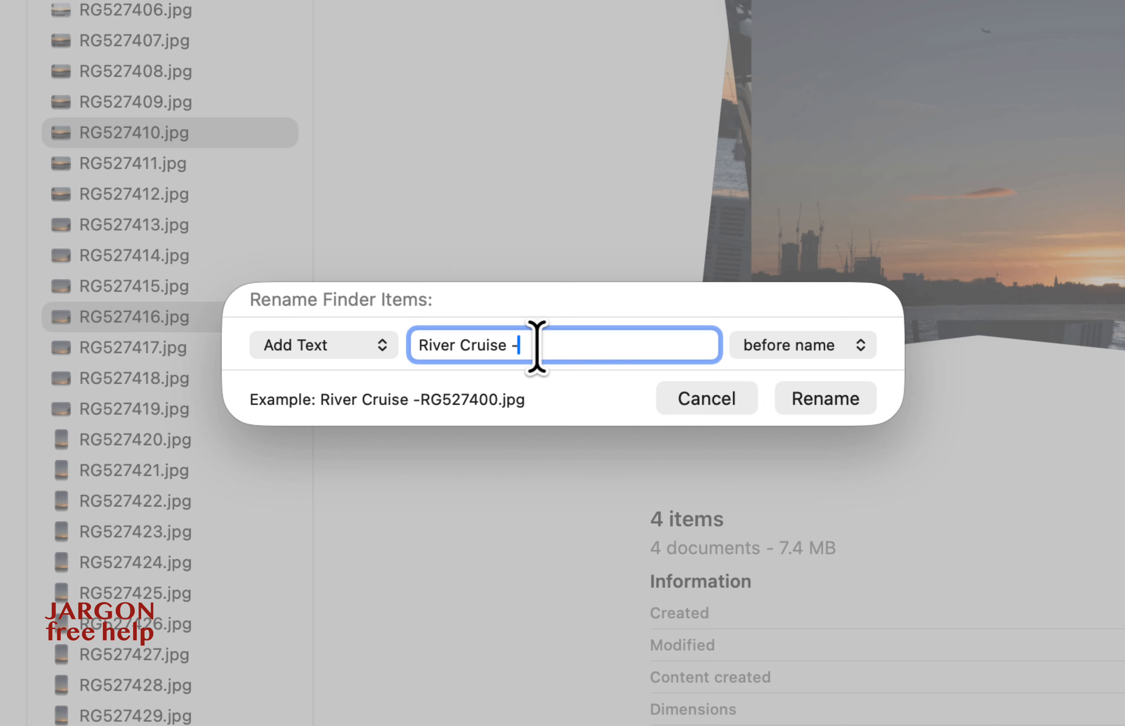
{"action": "left_click", "coordinate": [826, 406]}
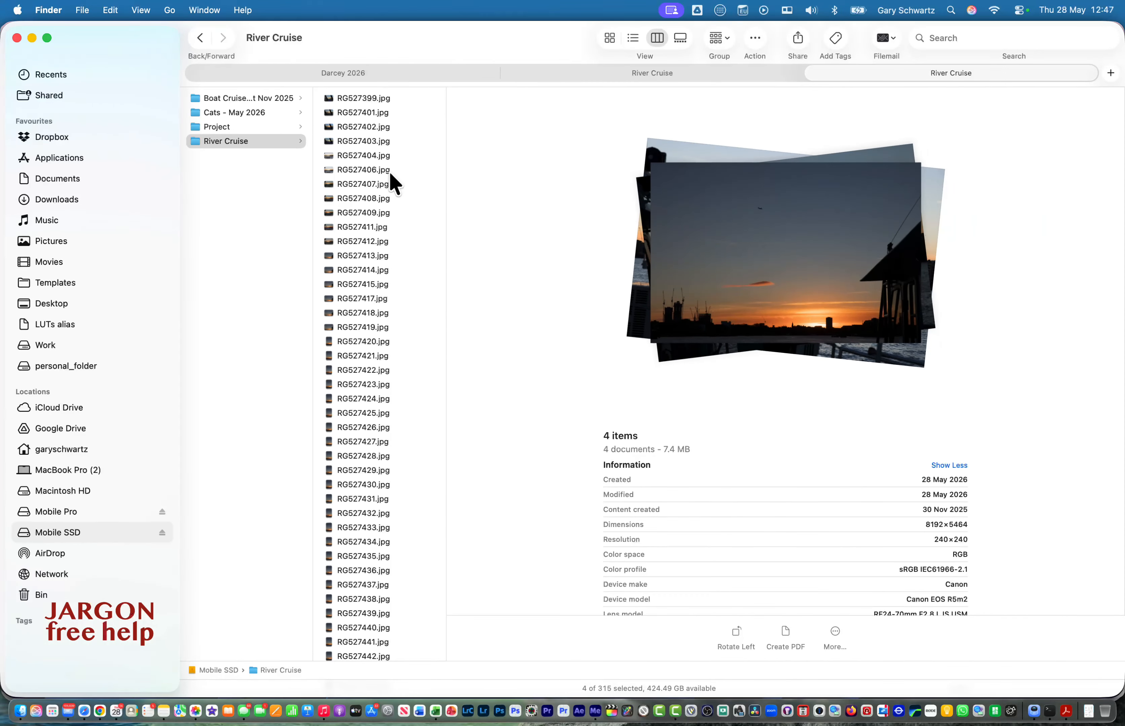
Step: Go to the renamed files at the end of the list and widen the file column to show their full names
{"action": "scroll", "coordinate": [388, 172], "scroll_direction": "down", "scroll_amount": 15}
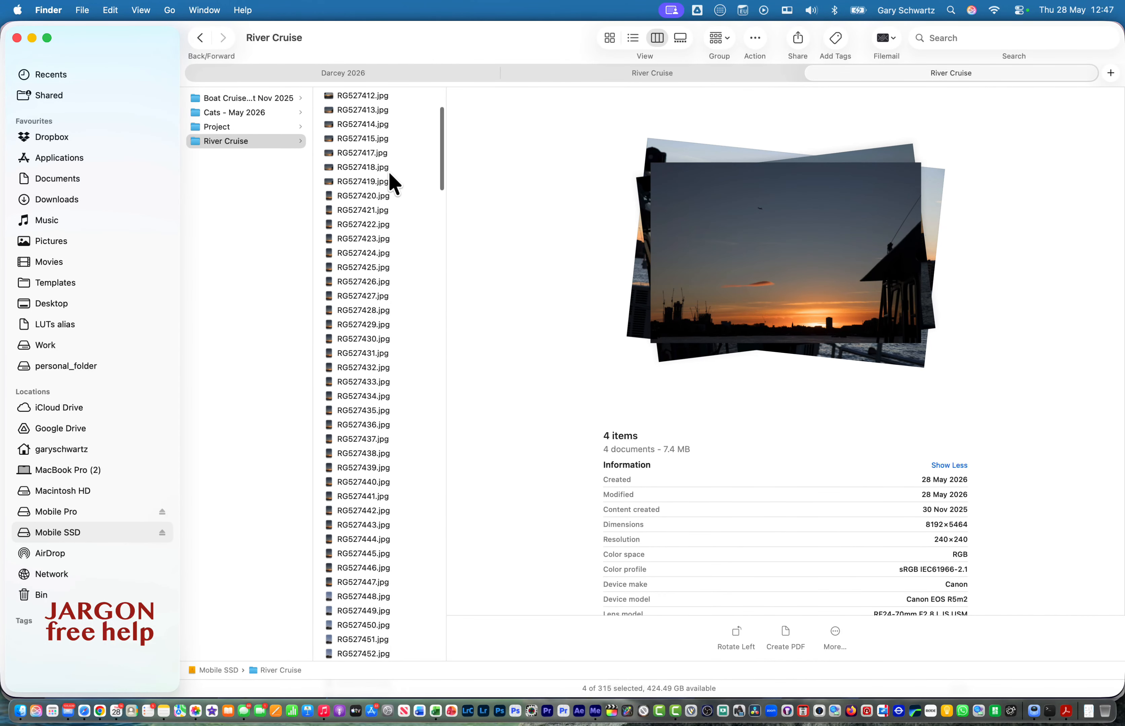
{"action": "scroll", "coordinate": [388, 171], "scroll_direction": "down", "scroll_amount": 20}
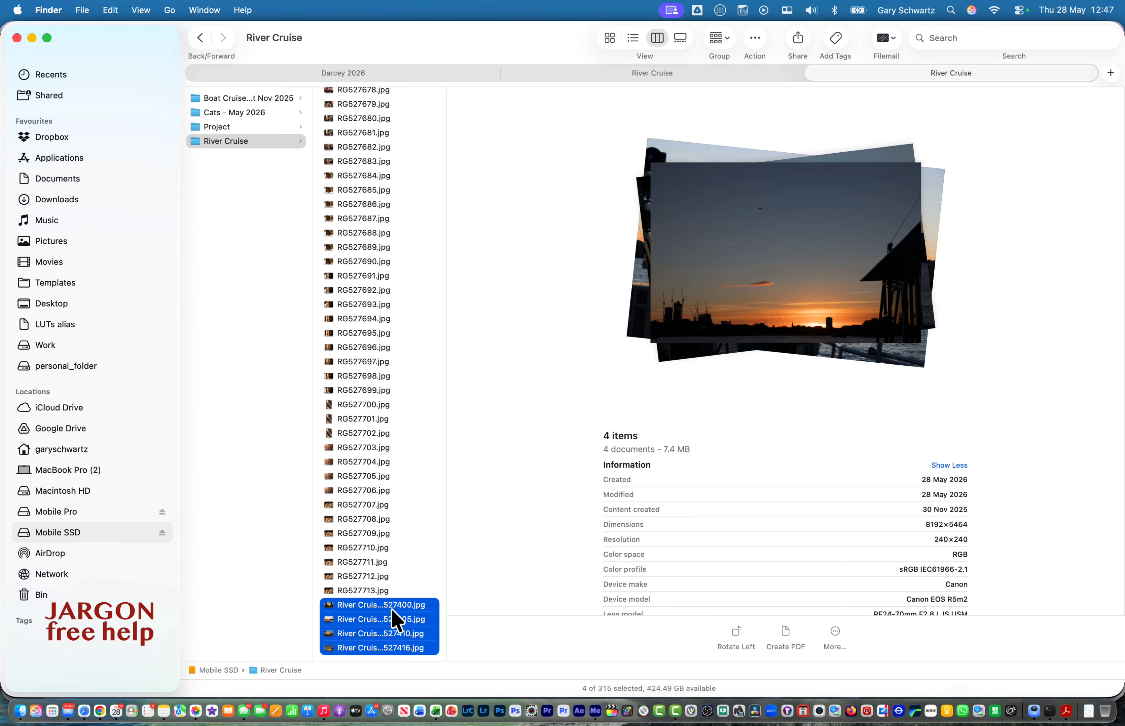
{"action": "left_click_drag", "start_coordinate": [446, 595], "coordinate": [530, 596]}
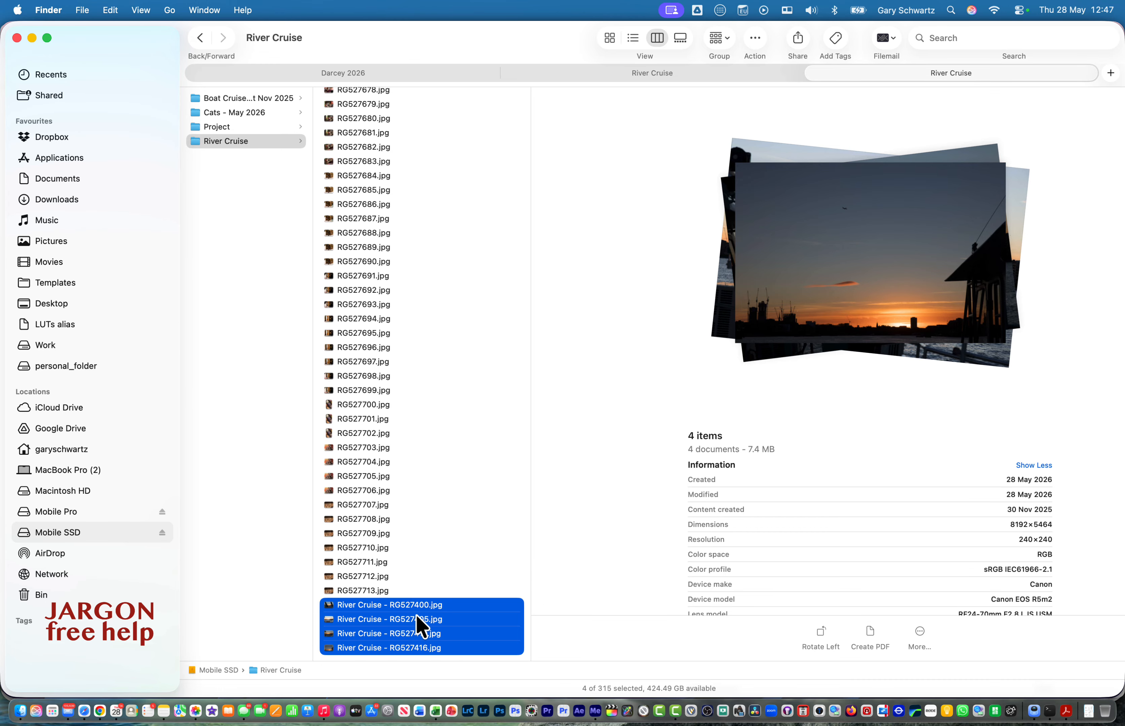
Step: Undo the batch rename of the four files and return to the beginning of the file list
{"action": "key", "text": "super+z"}
{"action": "scroll", "coordinate": [409, 457], "scroll_direction": "up", "scroll_amount": 3}
{"action": "scroll", "coordinate": [409, 457], "scroll_direction": "up", "scroll_amount": 20}
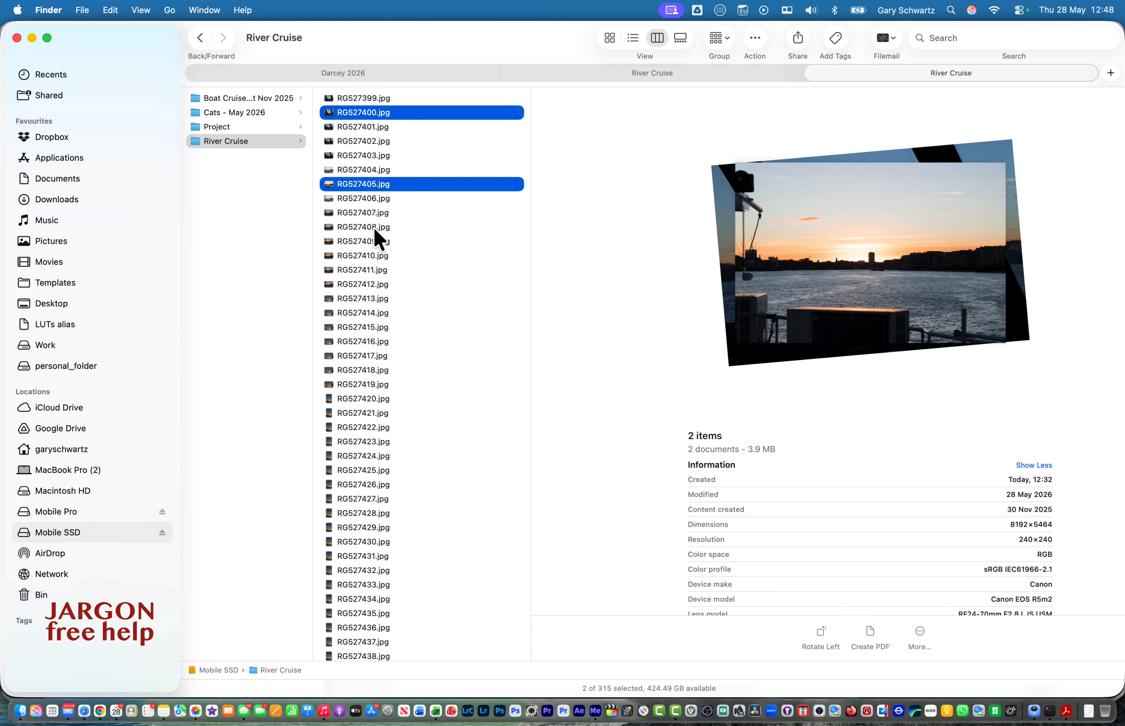
Step: Select the consecutive files from RG527403.jpg through RG527416.jpg in the River Cruise folder
{"action": "left_click", "coordinate": [358, 101]}
{"action": "left_click", "coordinate": [372, 156]}
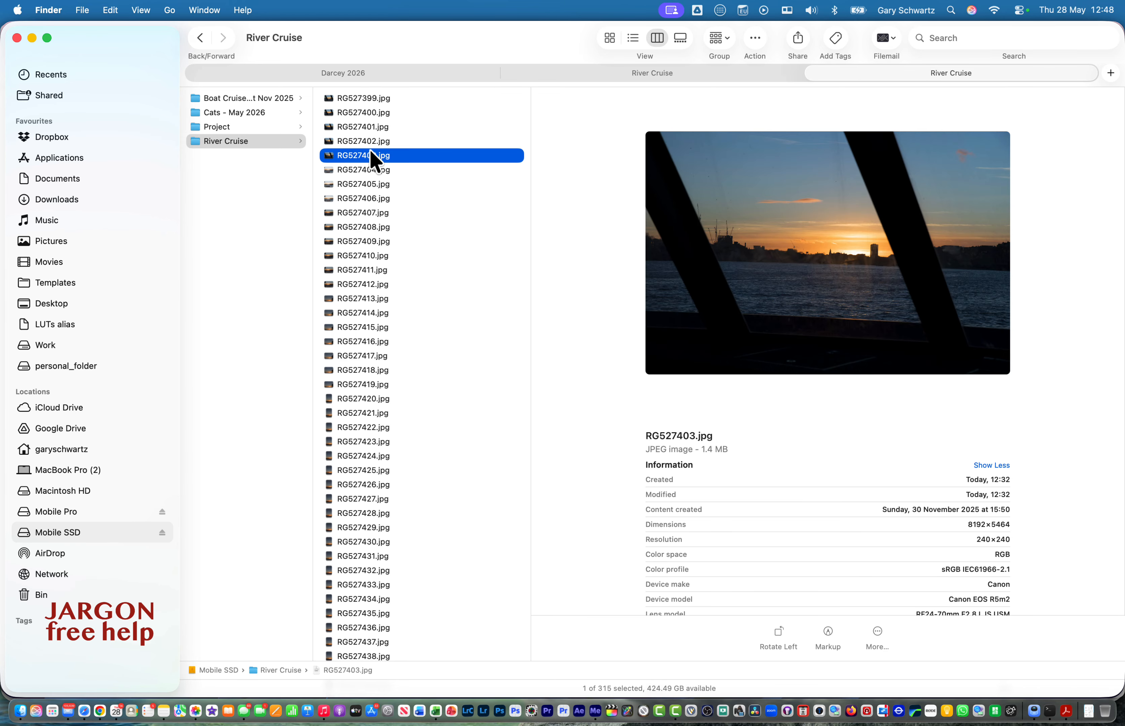
{"action": "scroll", "coordinate": [373, 158], "scroll_direction": "down", "scroll_amount": 1}
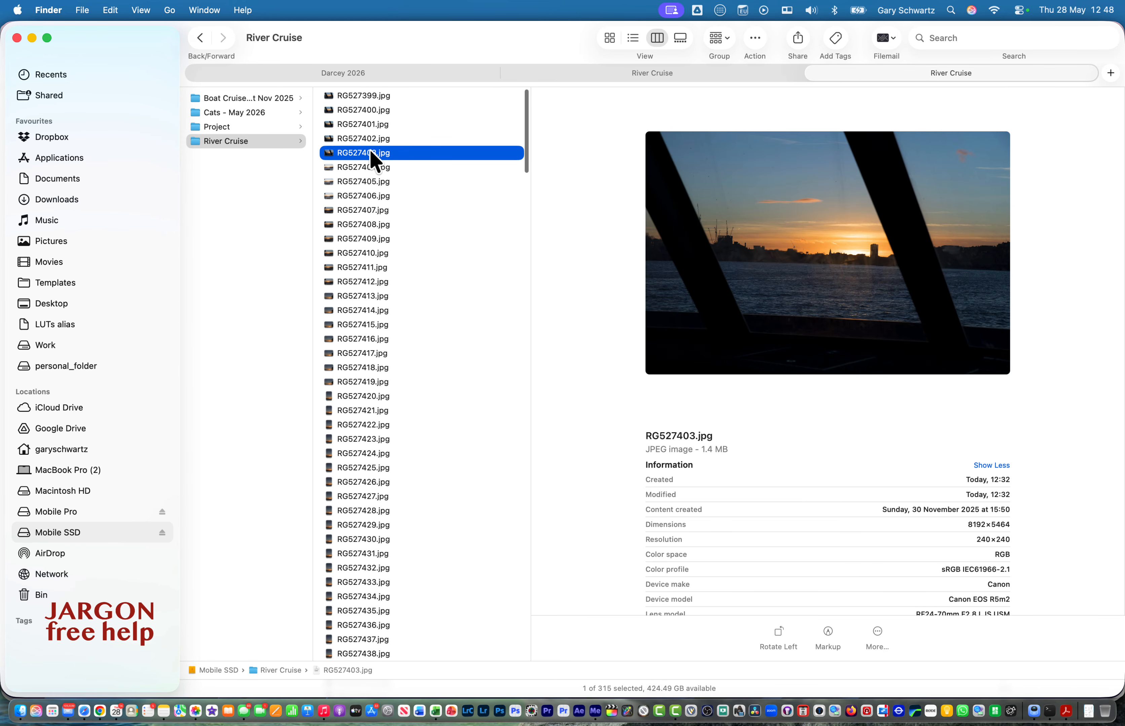
{"action": "left_click", "coordinate": [350, 398], "text": "shift"}
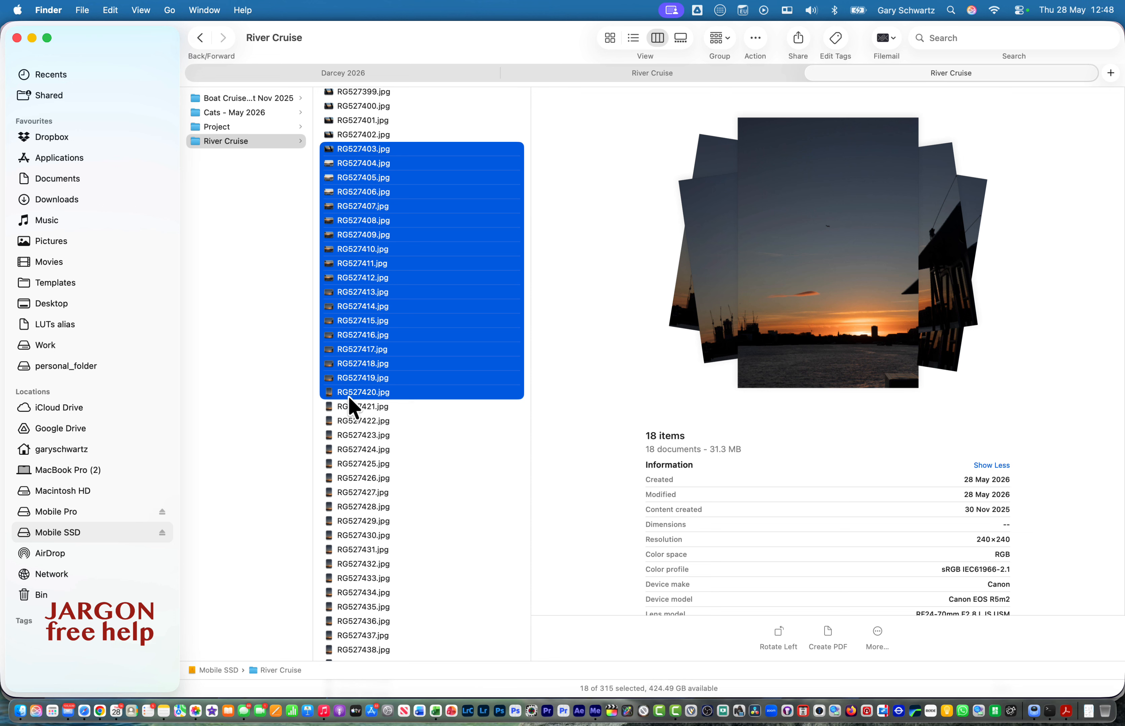
{"action": "left_click", "coordinate": [361, 510], "text": "shift"}
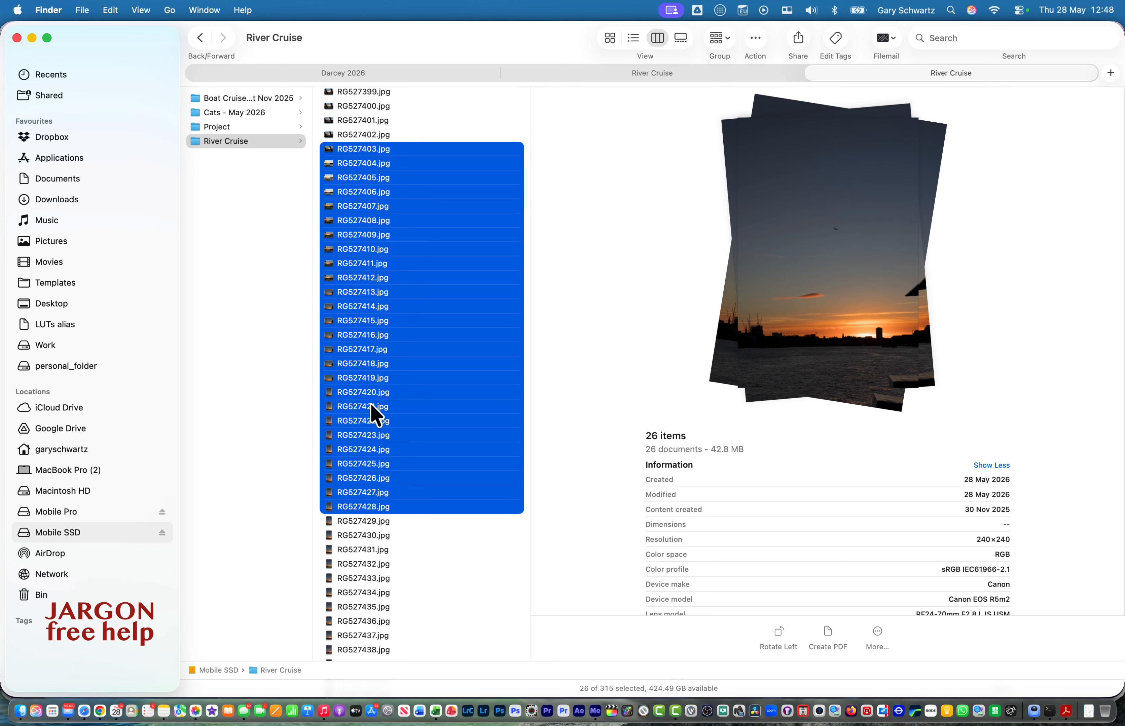
{"action": "left_click", "coordinate": [374, 298], "text": "shift"}
{"action": "left_click", "coordinate": [368, 339], "text": "shift"}
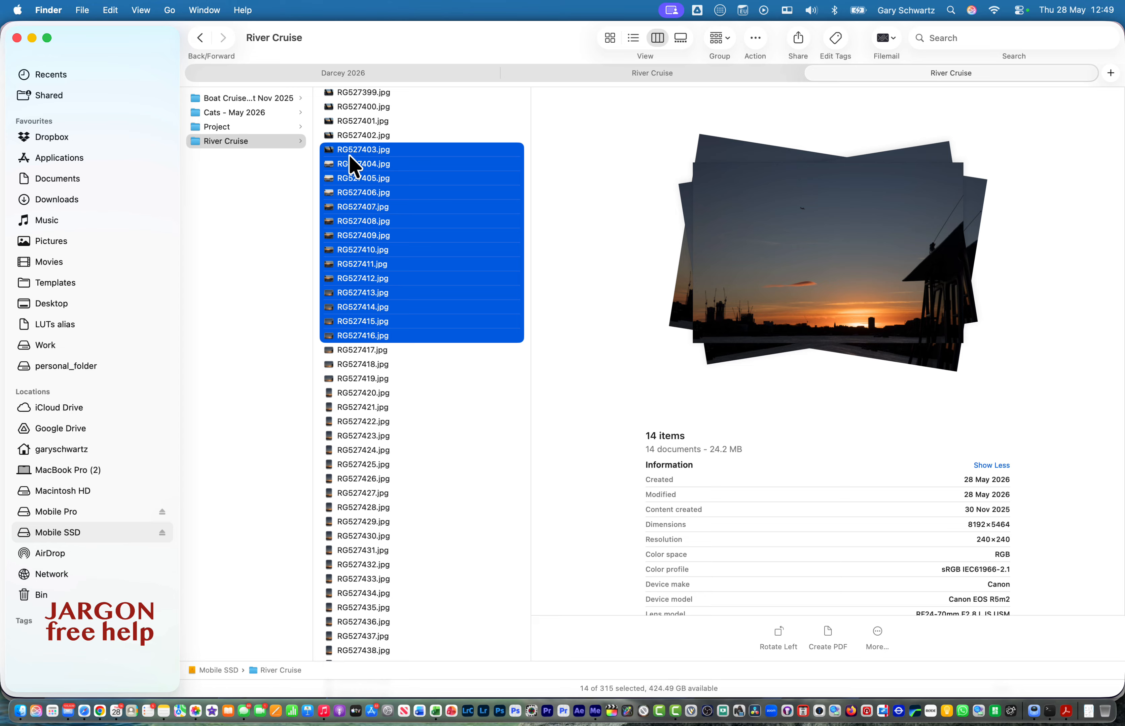
Step: Batch rename the selected files by replacing the text "rg5" with "Canon ", and undo the rename
{"action": "right_click", "coordinate": [433, 194]}
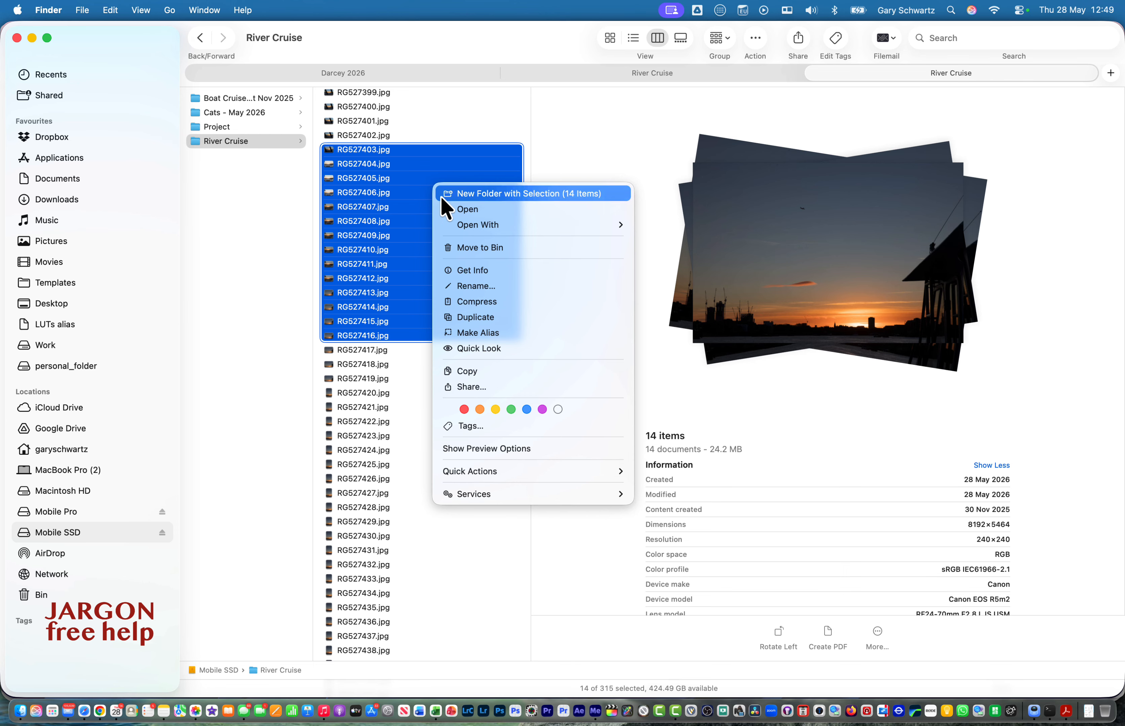
{"action": "left_click", "coordinate": [501, 286]}
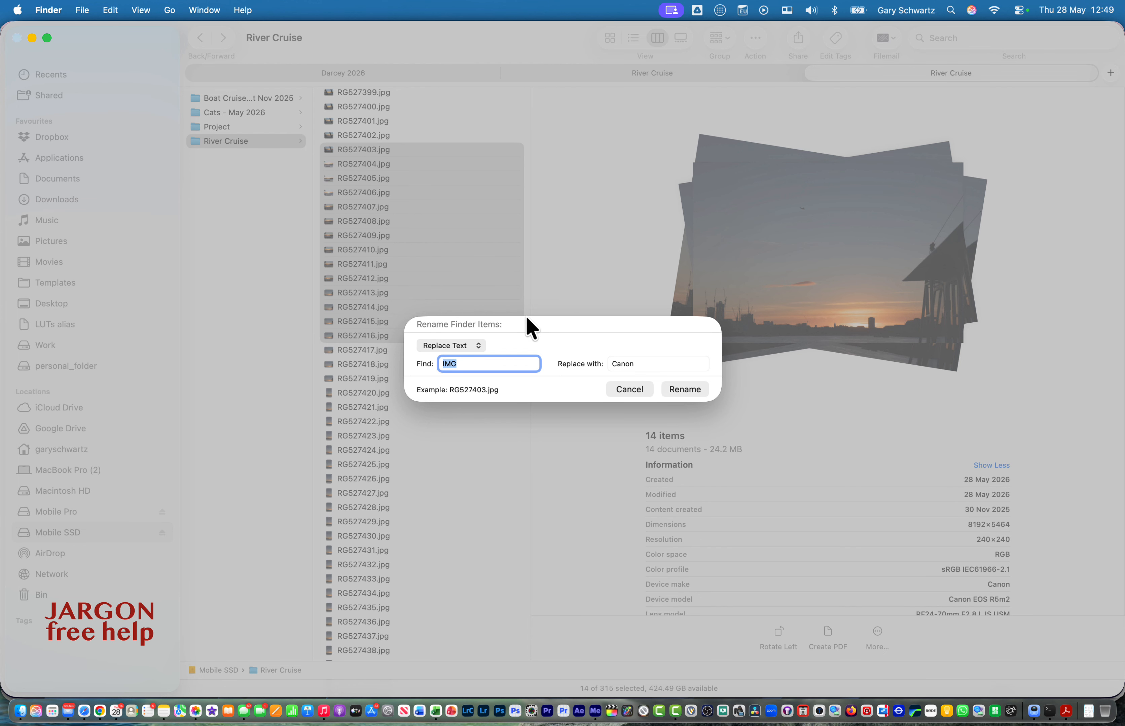
{"action": "type", "text": "rg5"}
{"action": "left_click", "coordinate": [644, 364]}
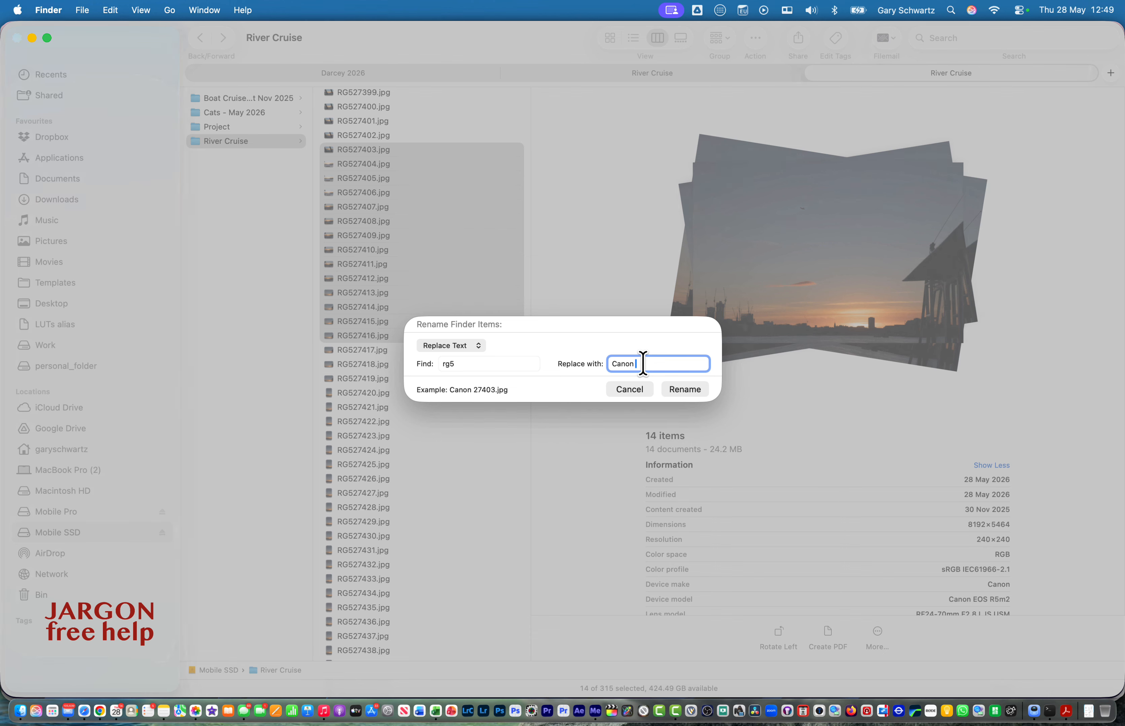
{"action": "left_click", "coordinate": [685, 390]}
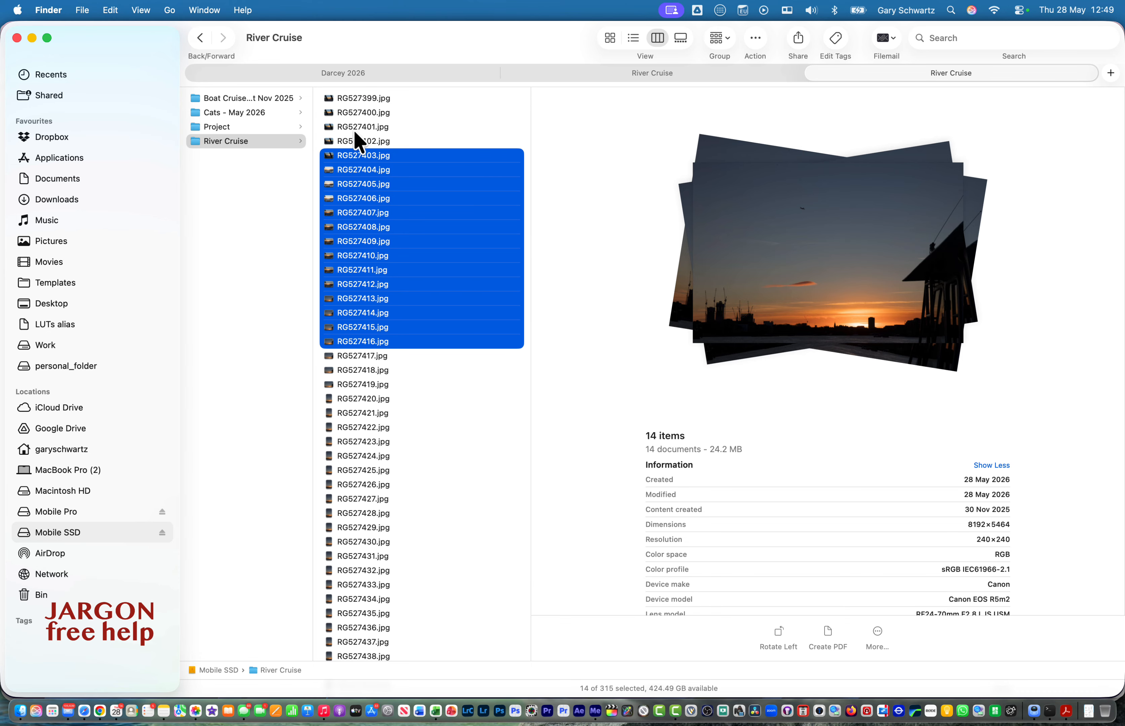
Step: Select all the files in the River Cruise folder
{"action": "left_click", "coordinate": [329, 128]}
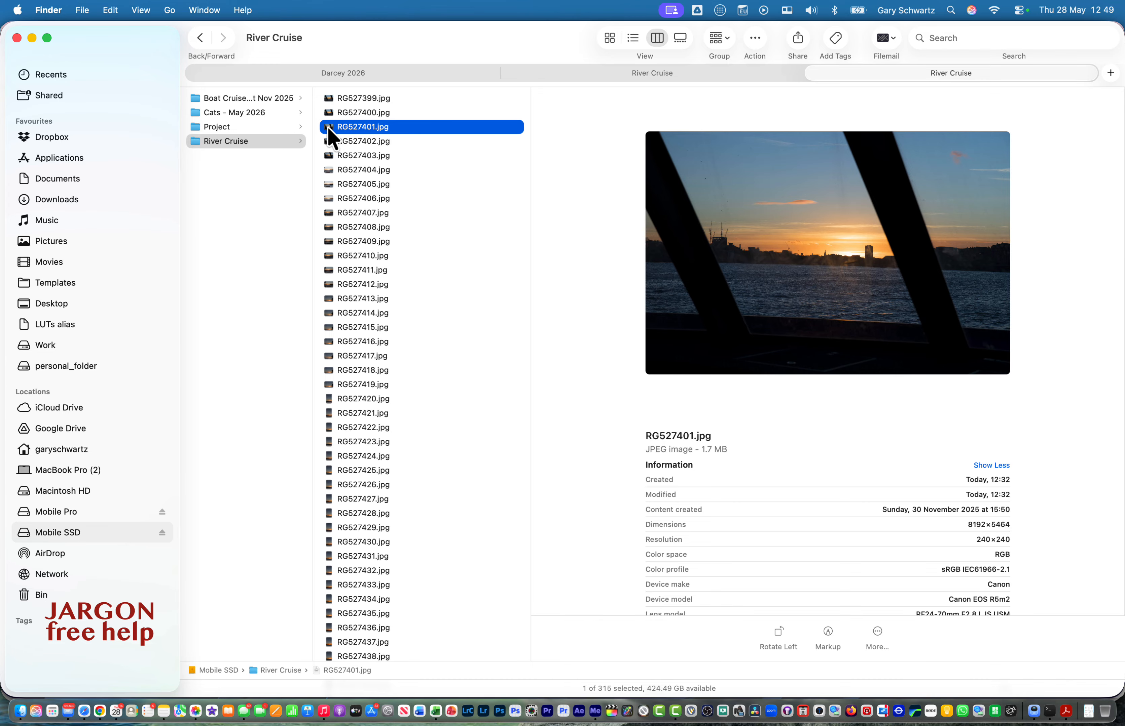
{"action": "left_click", "coordinate": [112, 10]}
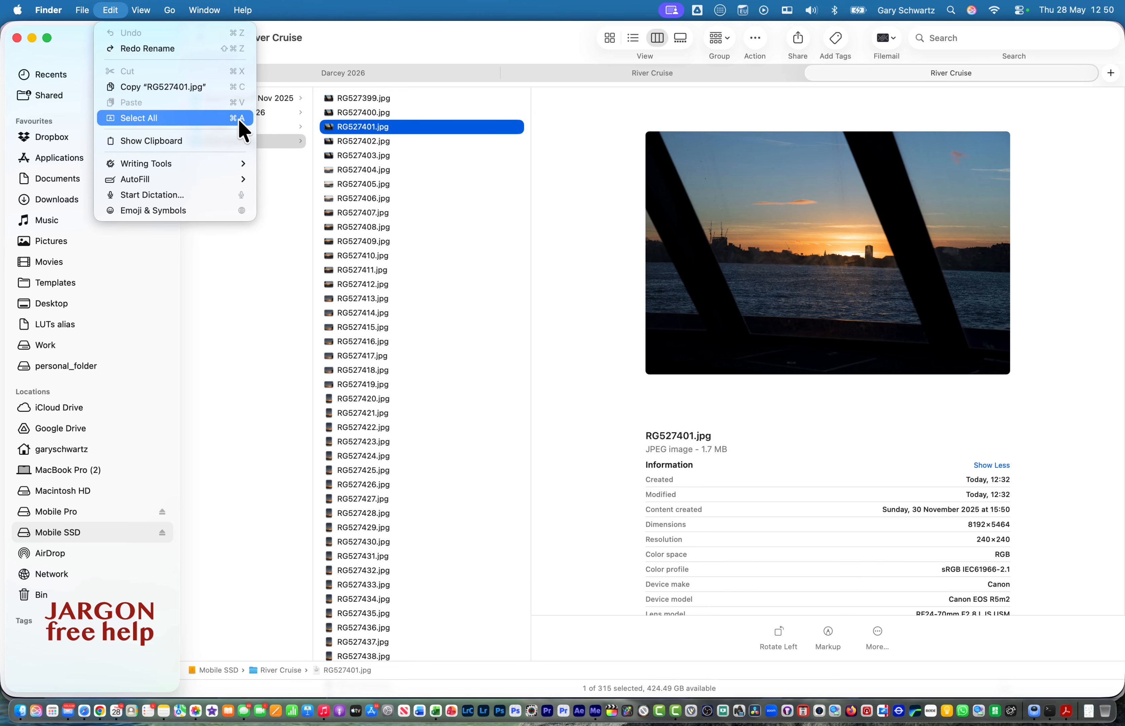
{"action": "left_click", "coordinate": [331, 128]}
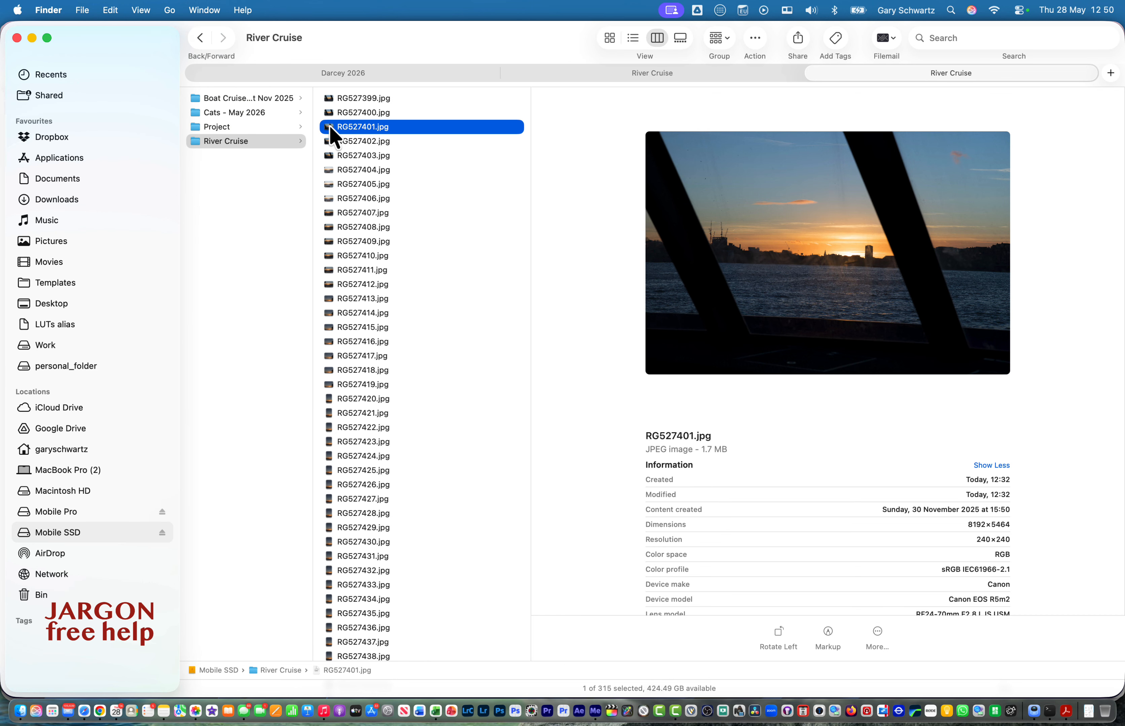
{"action": "key", "text": "super+a"}
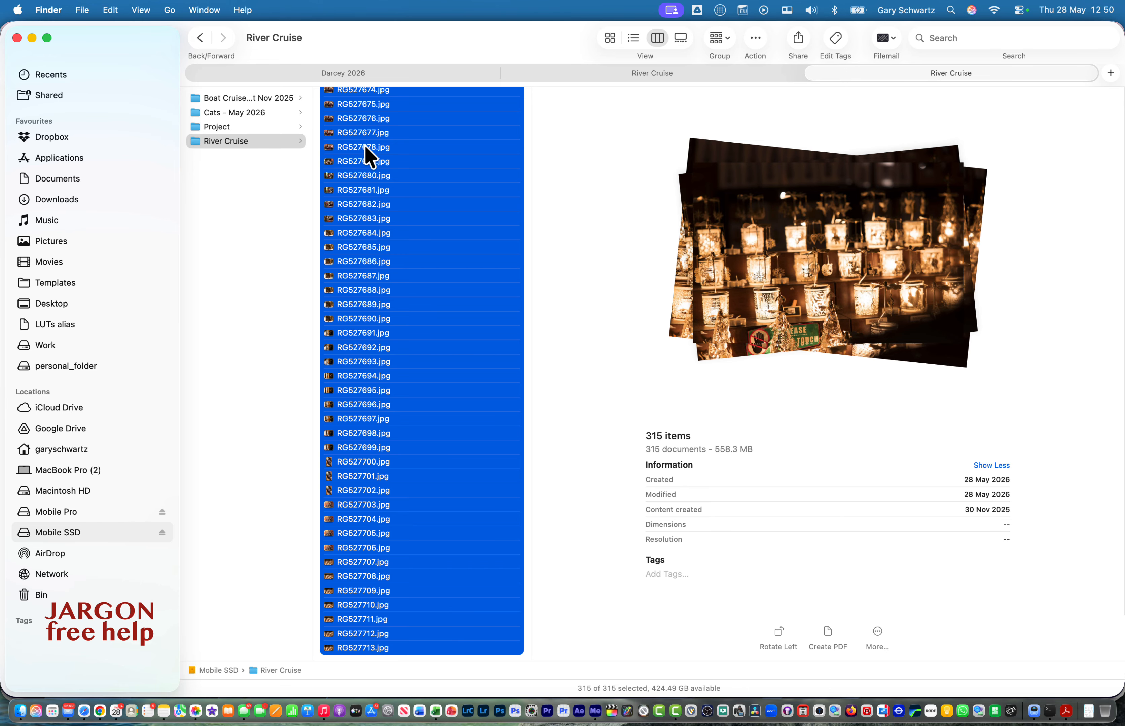
Step: Start a batch rename of the selected files using Format with Name and Index, and set the custom format to "River Cruise "
{"action": "right_click", "coordinate": [366, 147]}
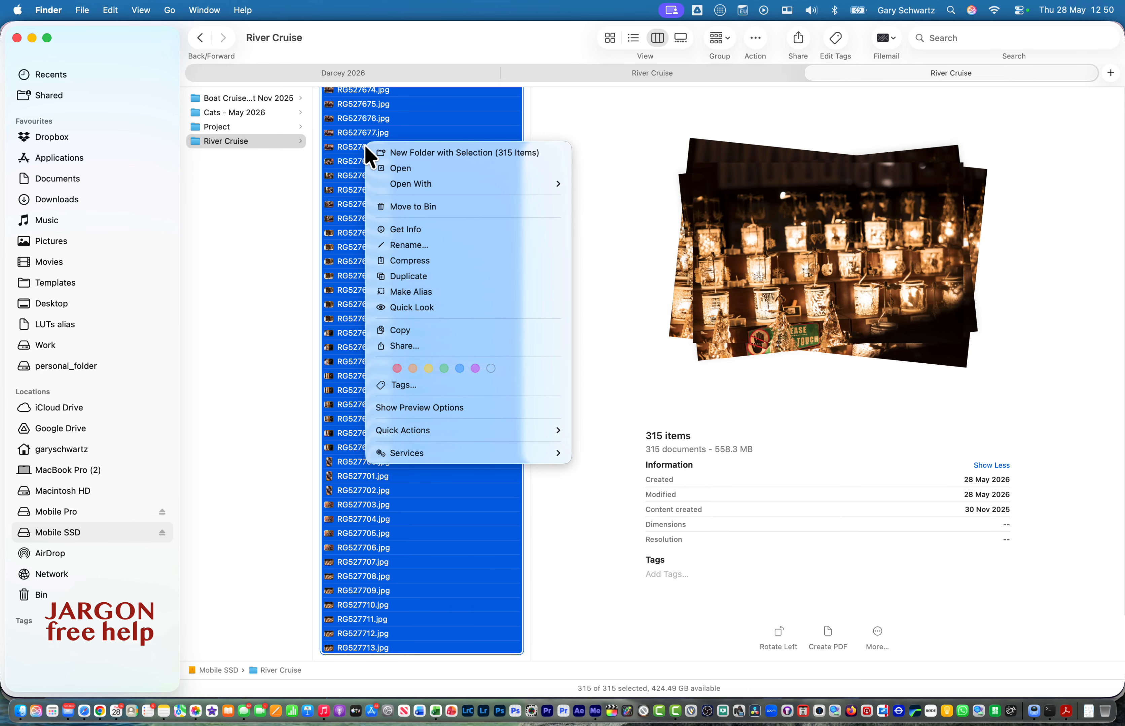
{"action": "left_click", "coordinate": [437, 245]}
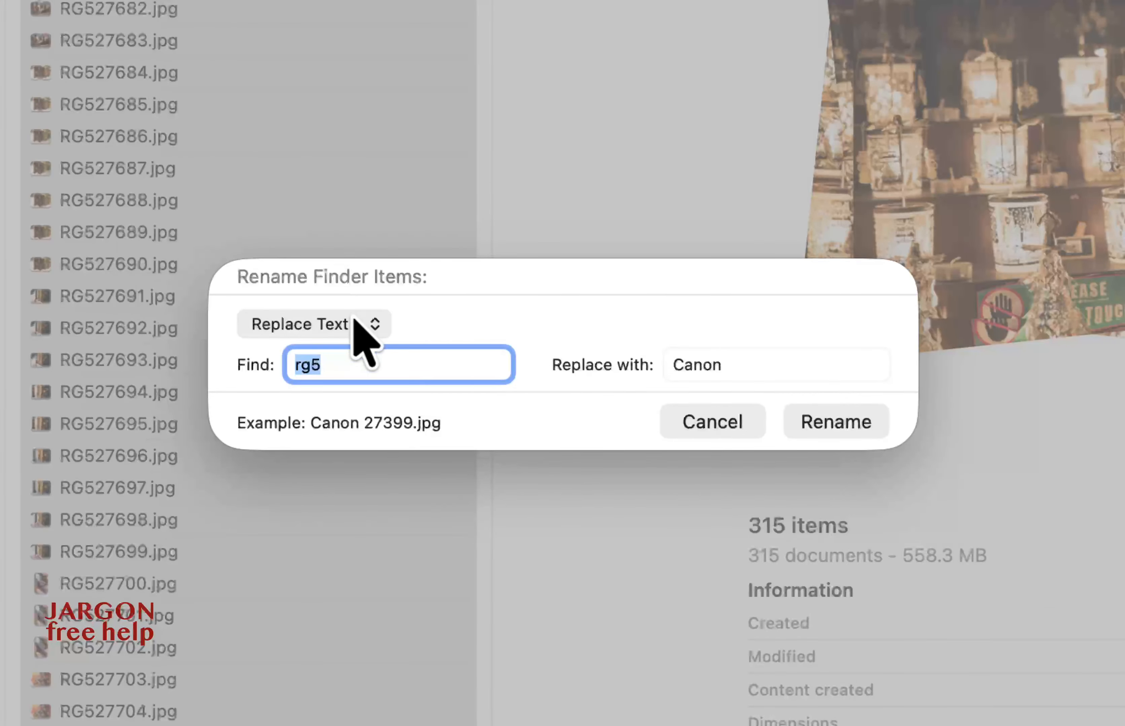
{"action": "left_click", "coordinate": [353, 315]}
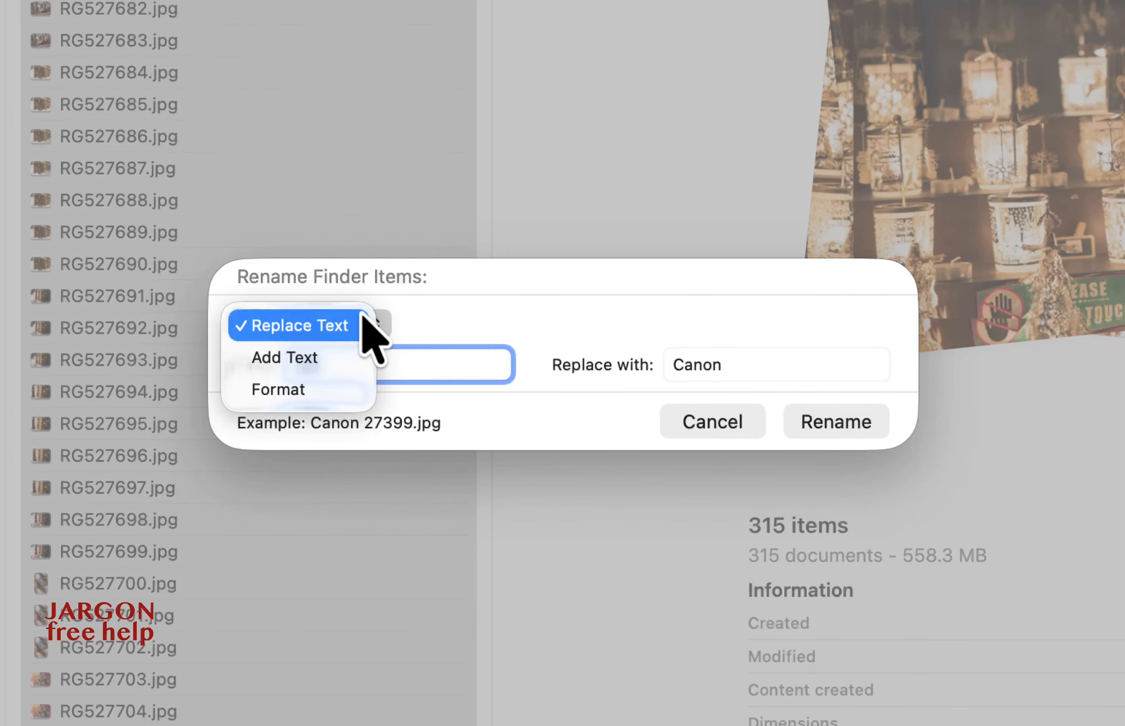
{"action": "left_click", "coordinate": [321, 398]}
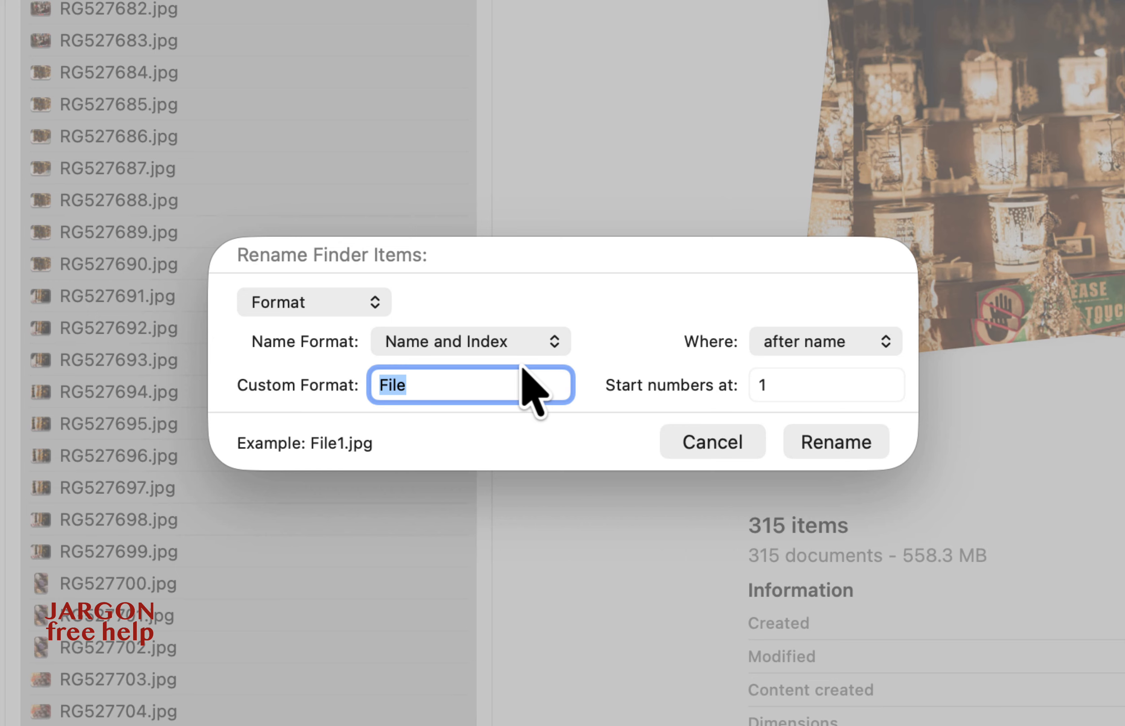
{"action": "type", "text": "River Cruise"}
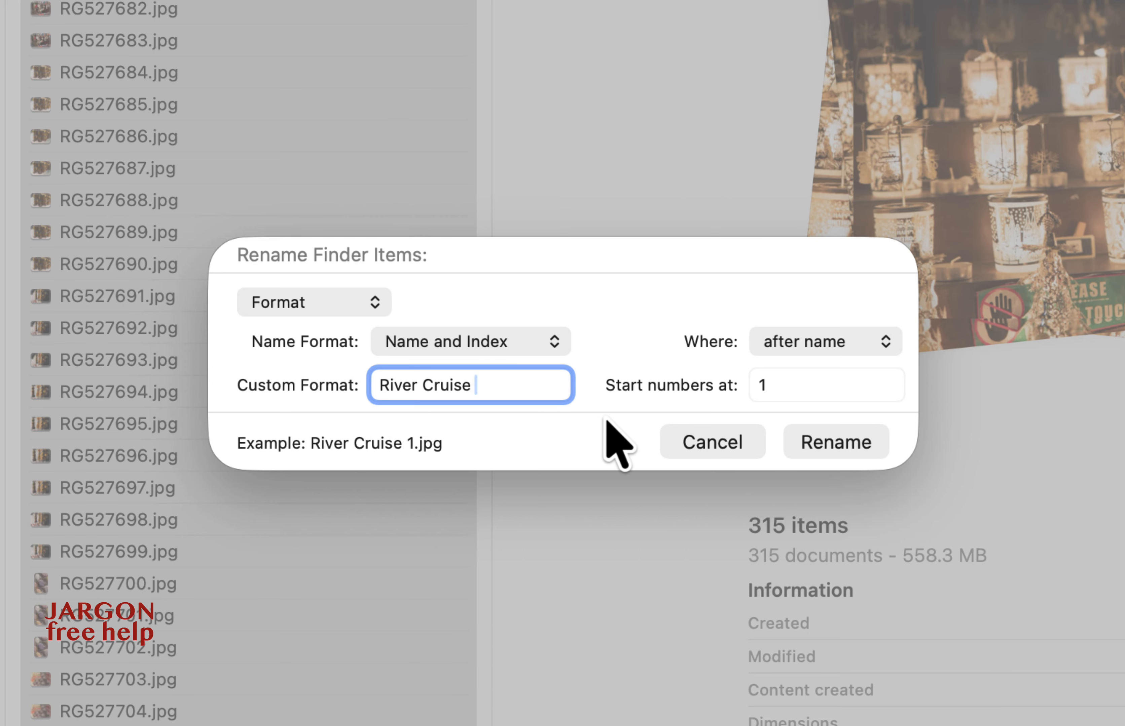
Step: Try placing the index number before the name, and return its placement to after name
{"action": "left_click", "coordinate": [761, 348]}
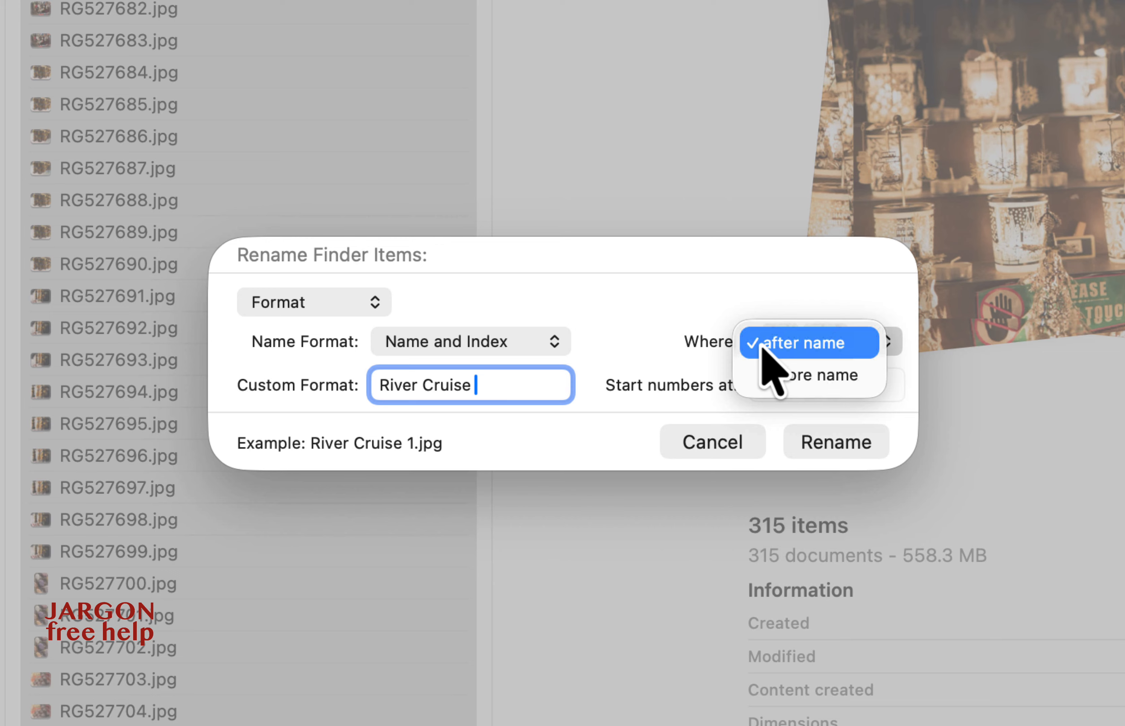
{"action": "left_click", "coordinate": [794, 378]}
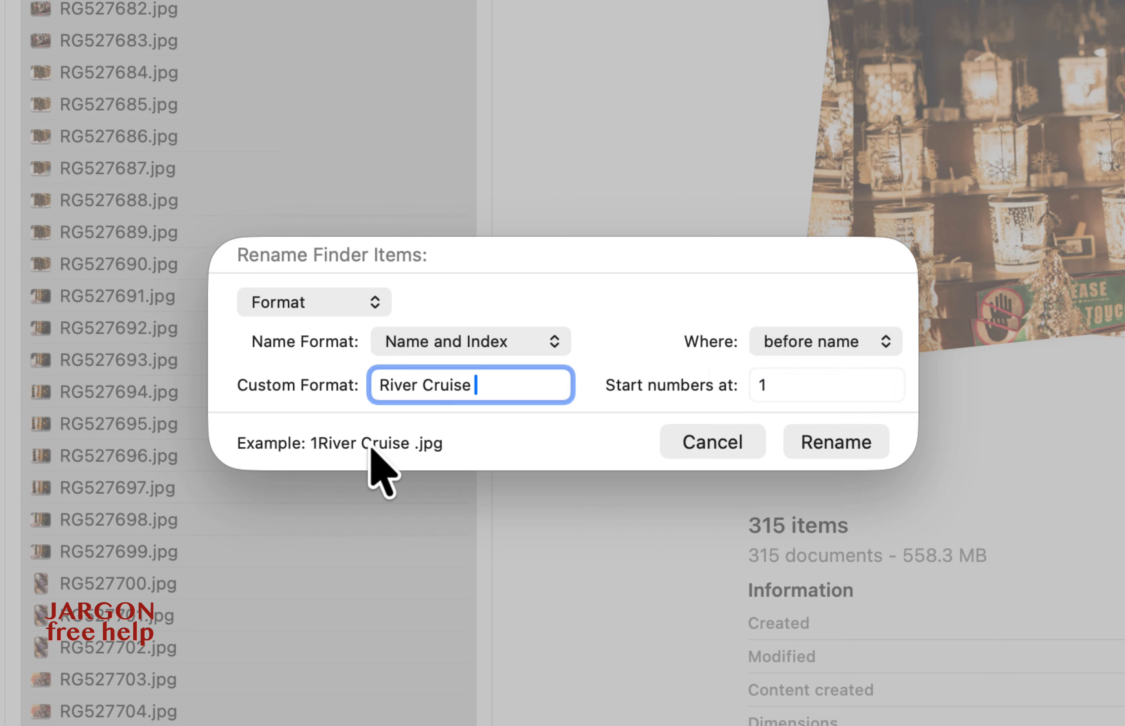
{"action": "left_click", "coordinate": [832, 341]}
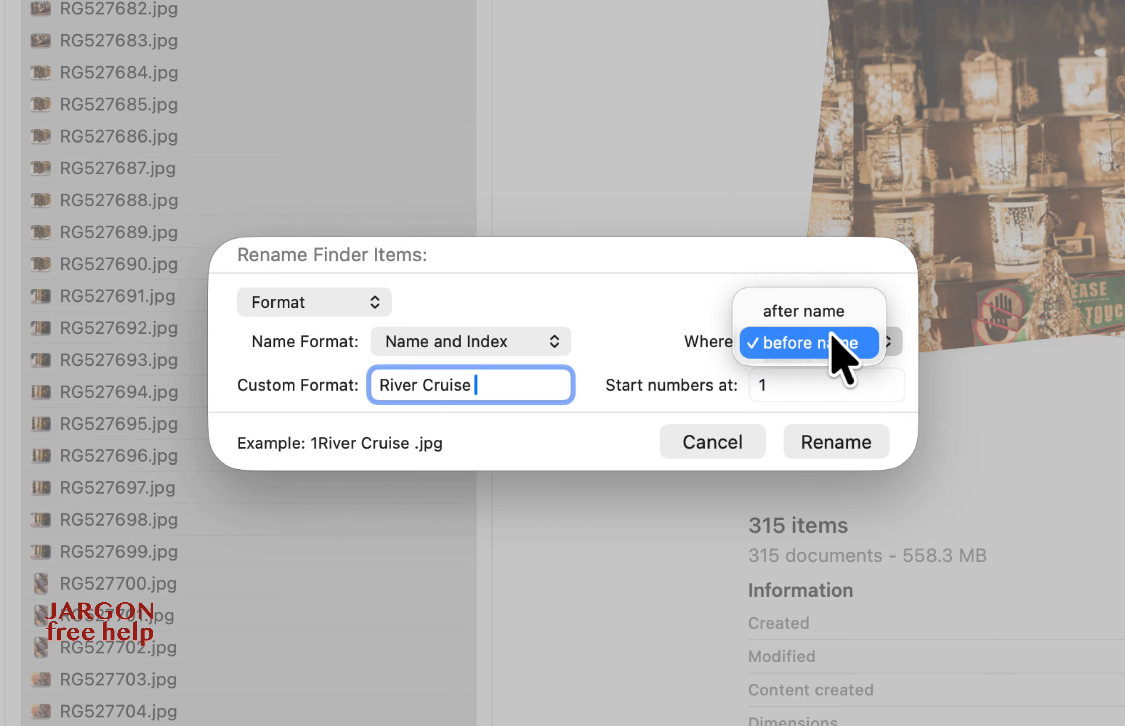
{"action": "left_click", "coordinate": [820, 313]}
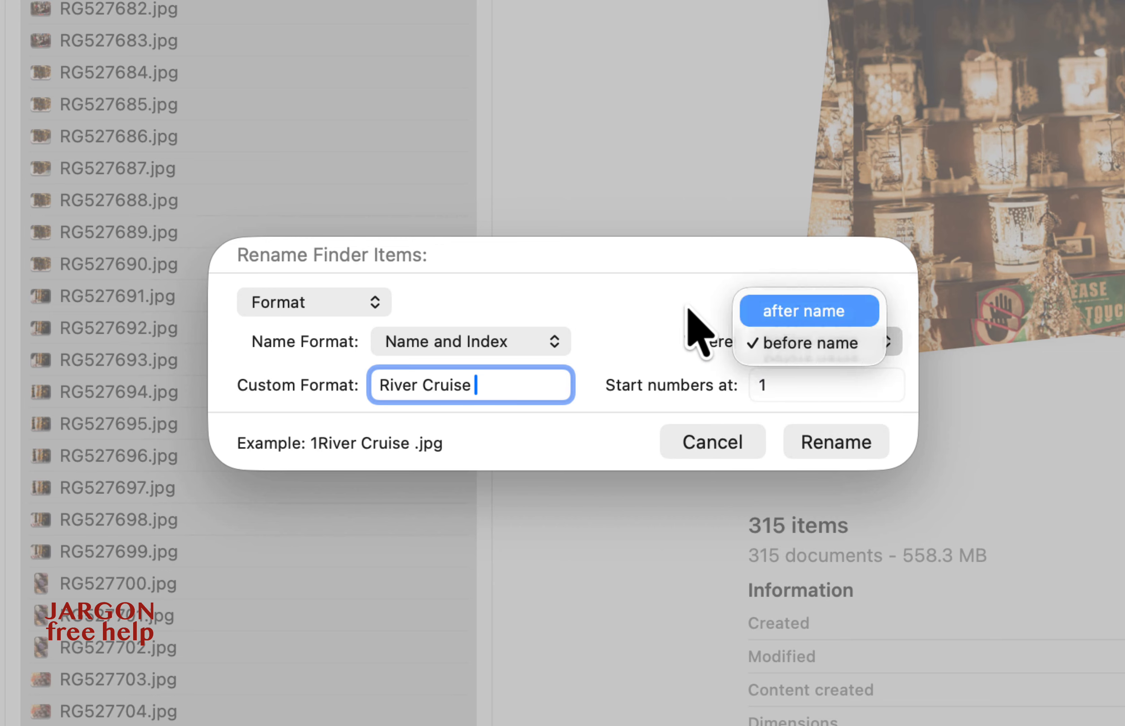
Step: Try the Name and Counter format with the counter before the name, and return its placement to after name
{"action": "left_click", "coordinate": [554, 345]}
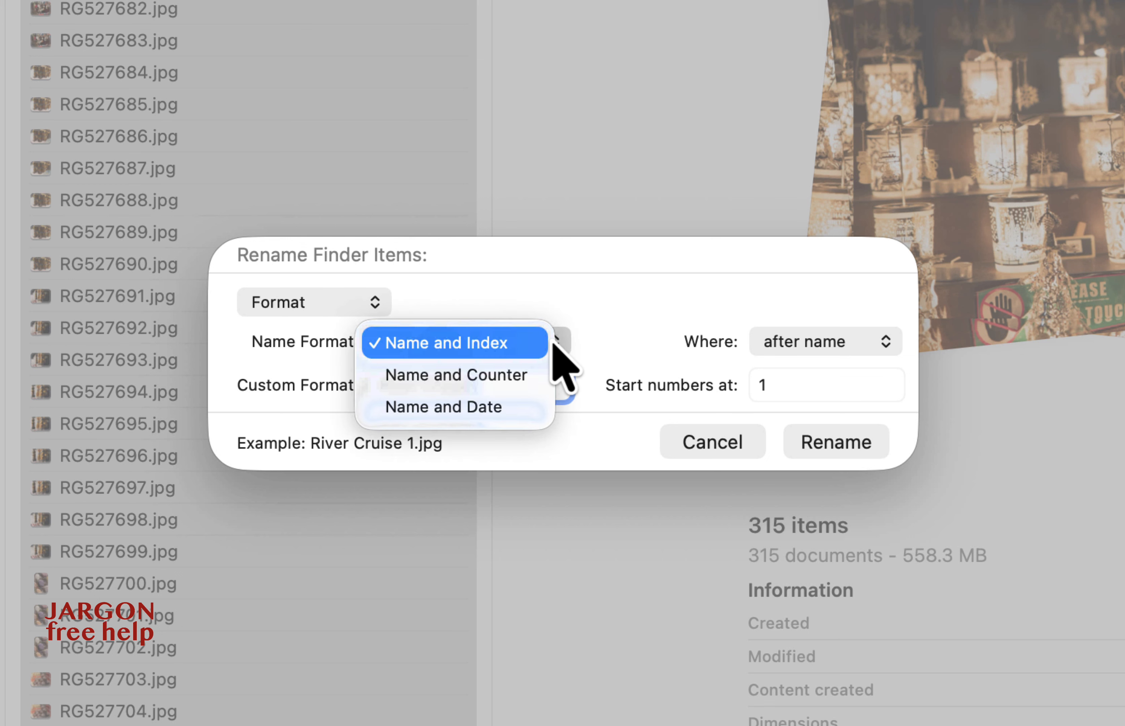
{"action": "left_click", "coordinate": [517, 375]}
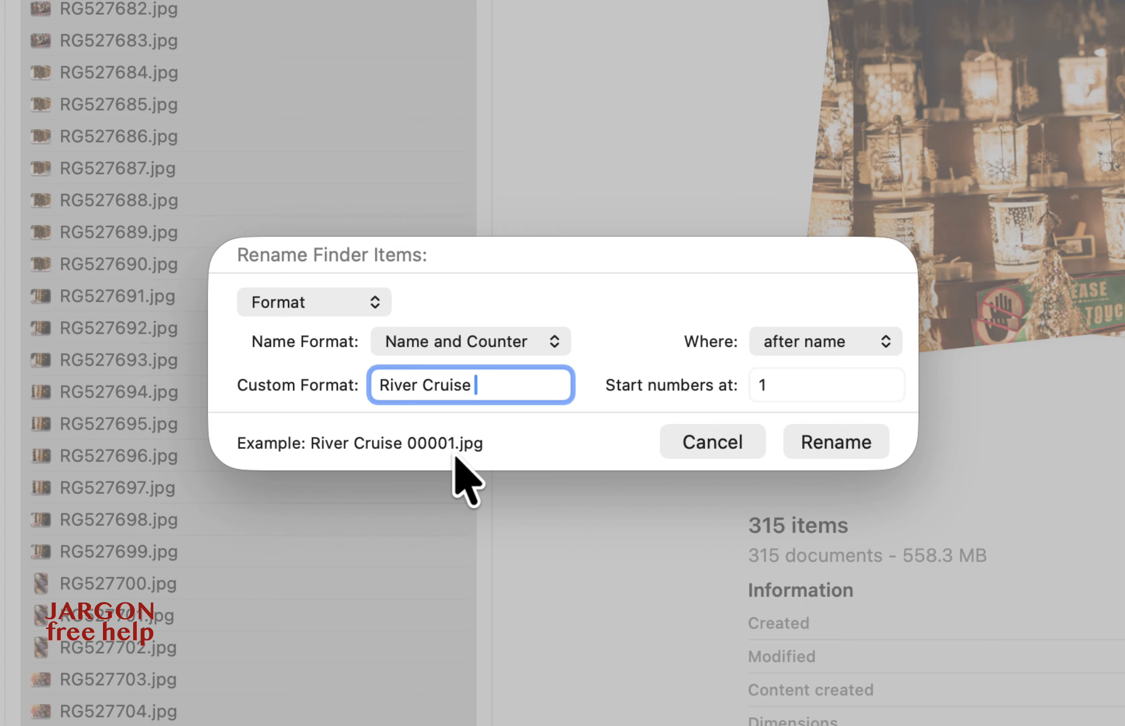
{"action": "left_click", "coordinate": [796, 344]}
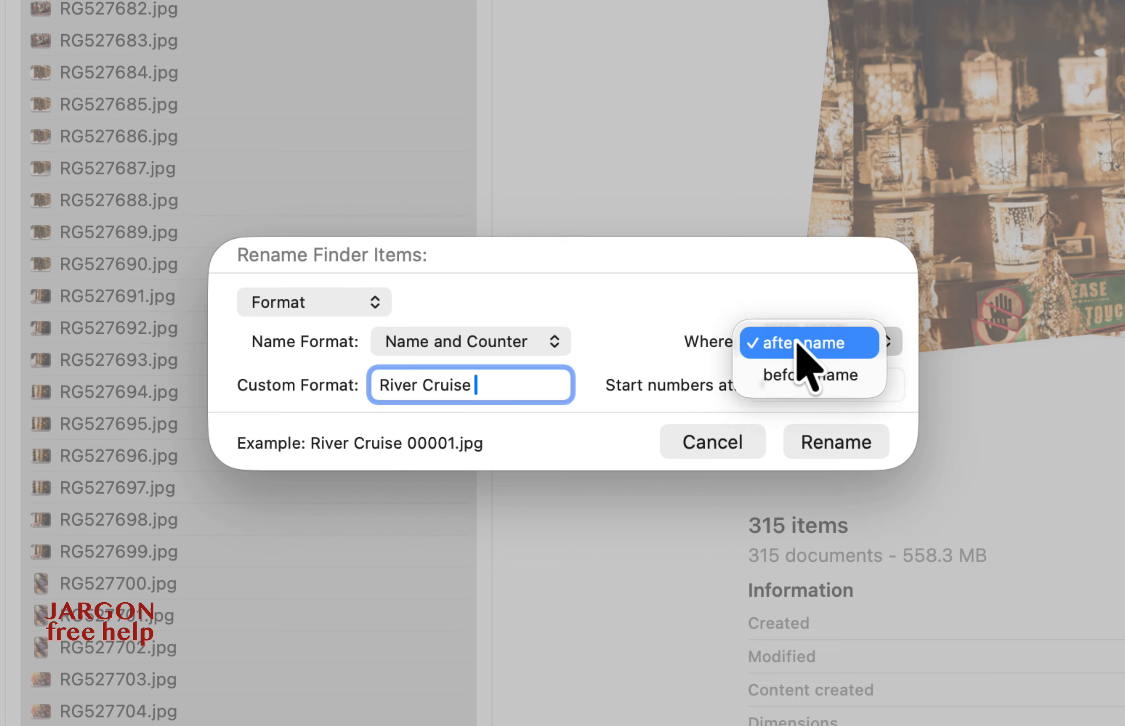
{"action": "left_click", "coordinate": [809, 375]}
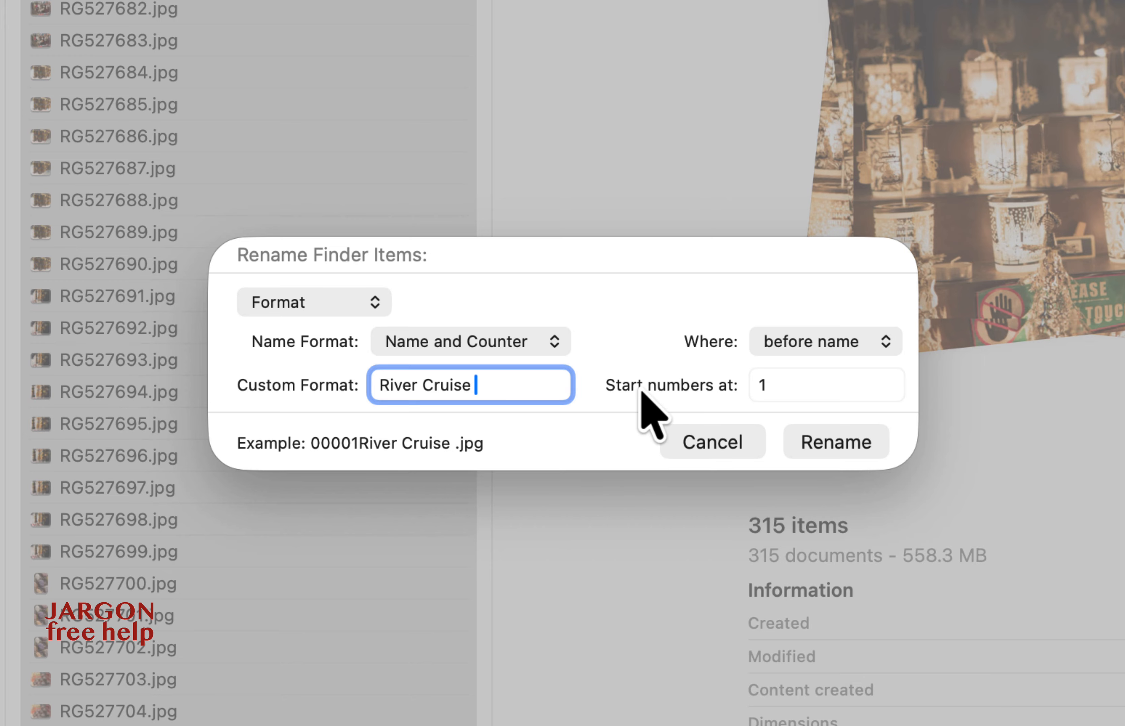
{"action": "left_click", "coordinate": [862, 347]}
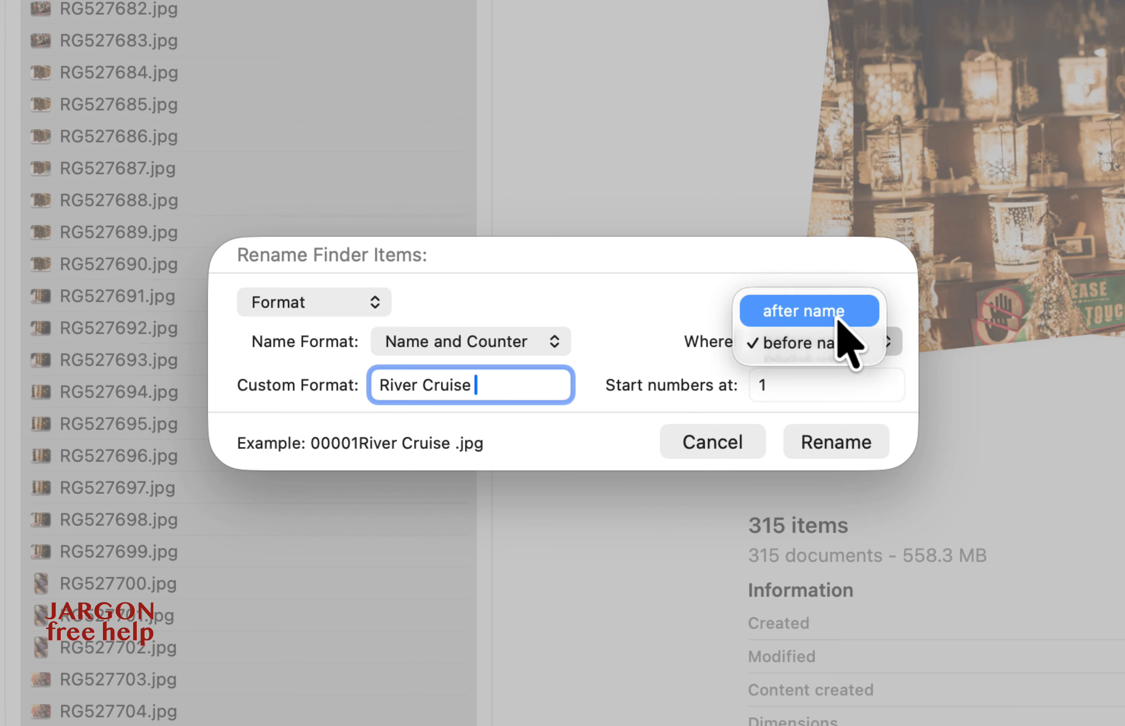
{"action": "left_click", "coordinate": [841, 320]}
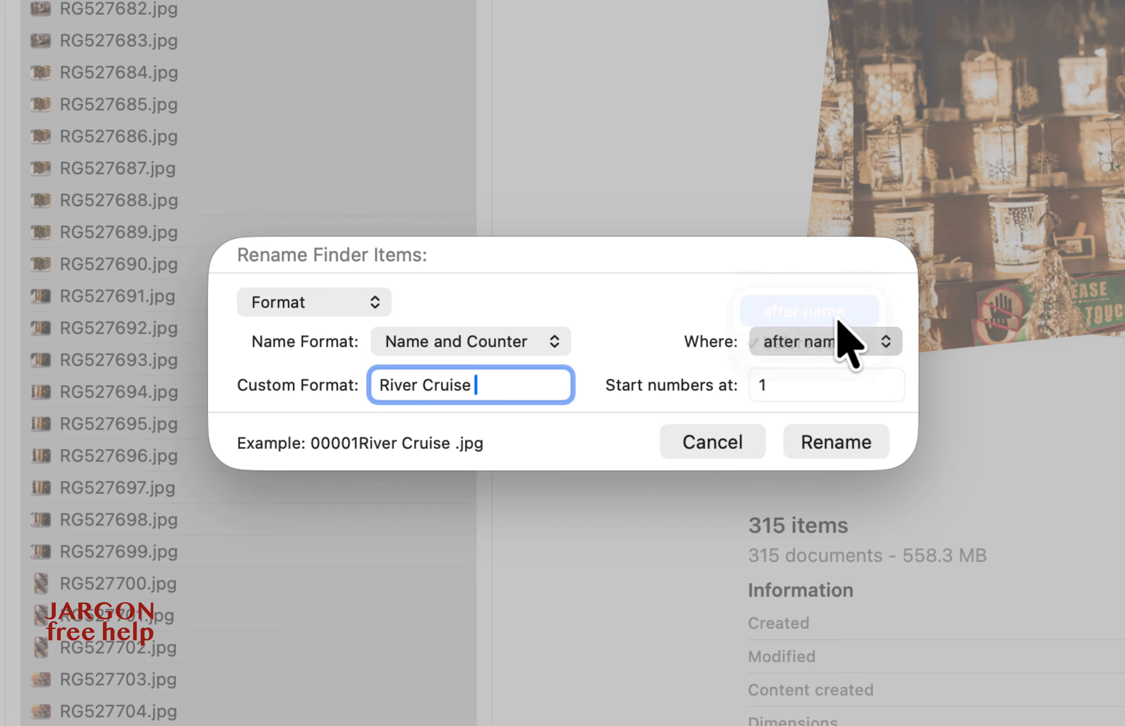
Step: Try the Name and Date format with the date before the name, and return its placement to after name
{"action": "left_click", "coordinate": [531, 344]}
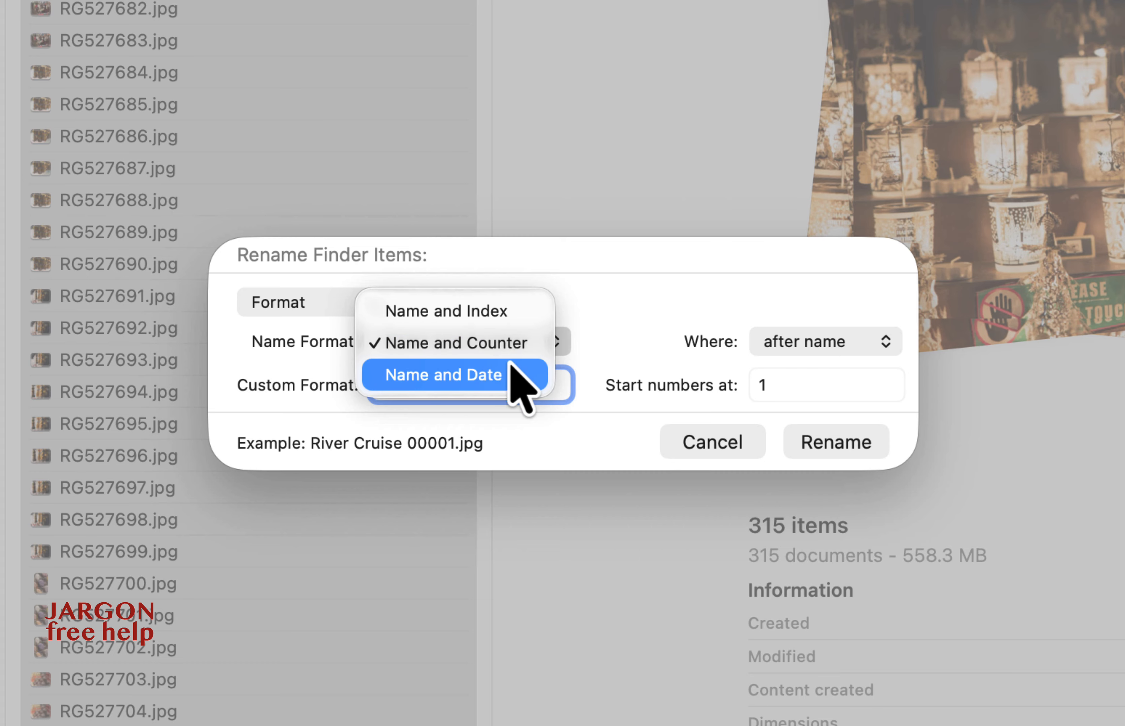
{"action": "left_click", "coordinate": [513, 378]}
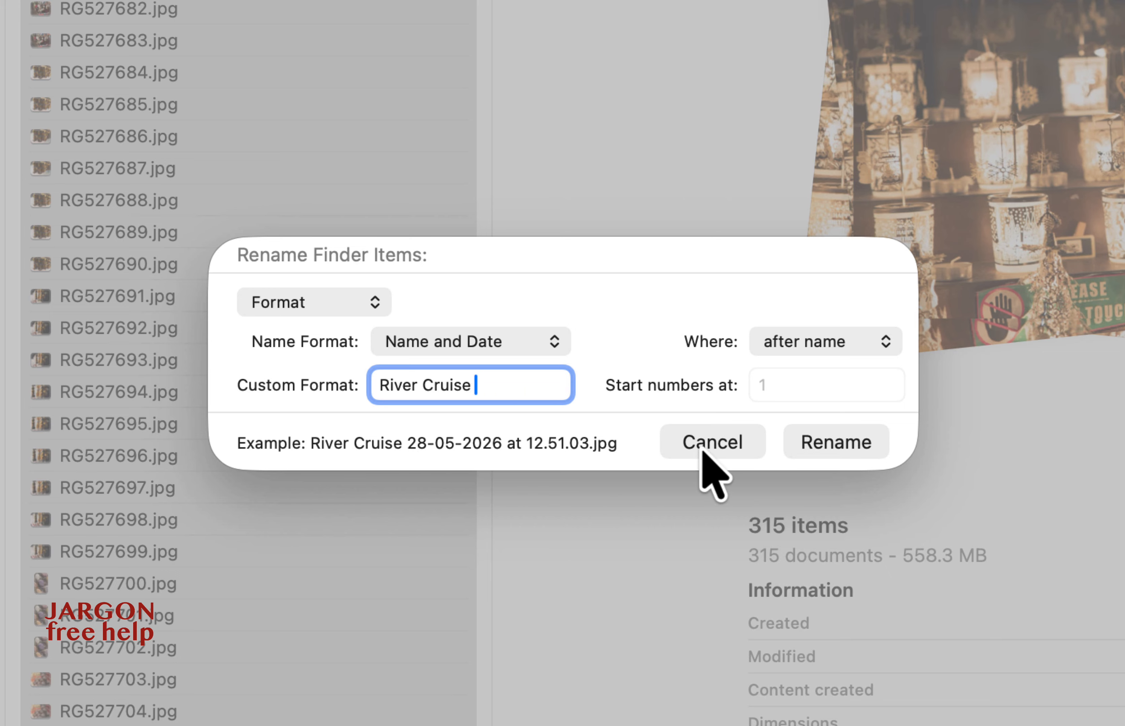
{"action": "left_click", "coordinate": [809, 344]}
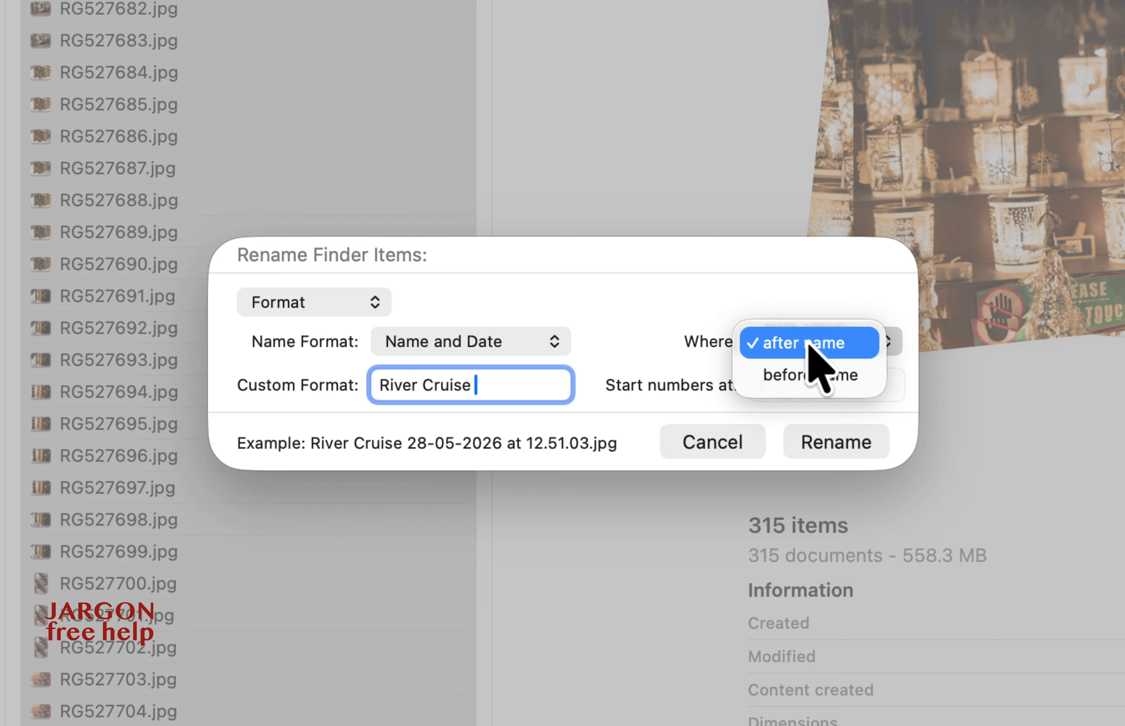
{"action": "left_click", "coordinate": [809, 375]}
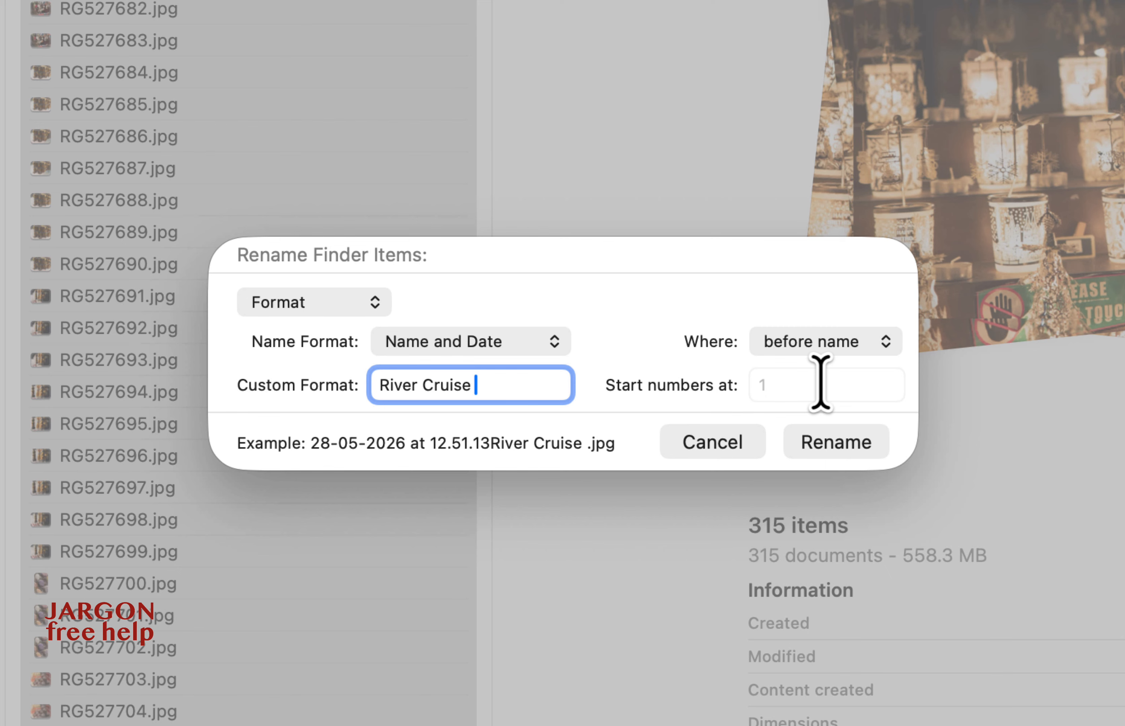
{"action": "left_click", "coordinate": [826, 344]}
{"action": "left_click", "coordinate": [827, 317]}
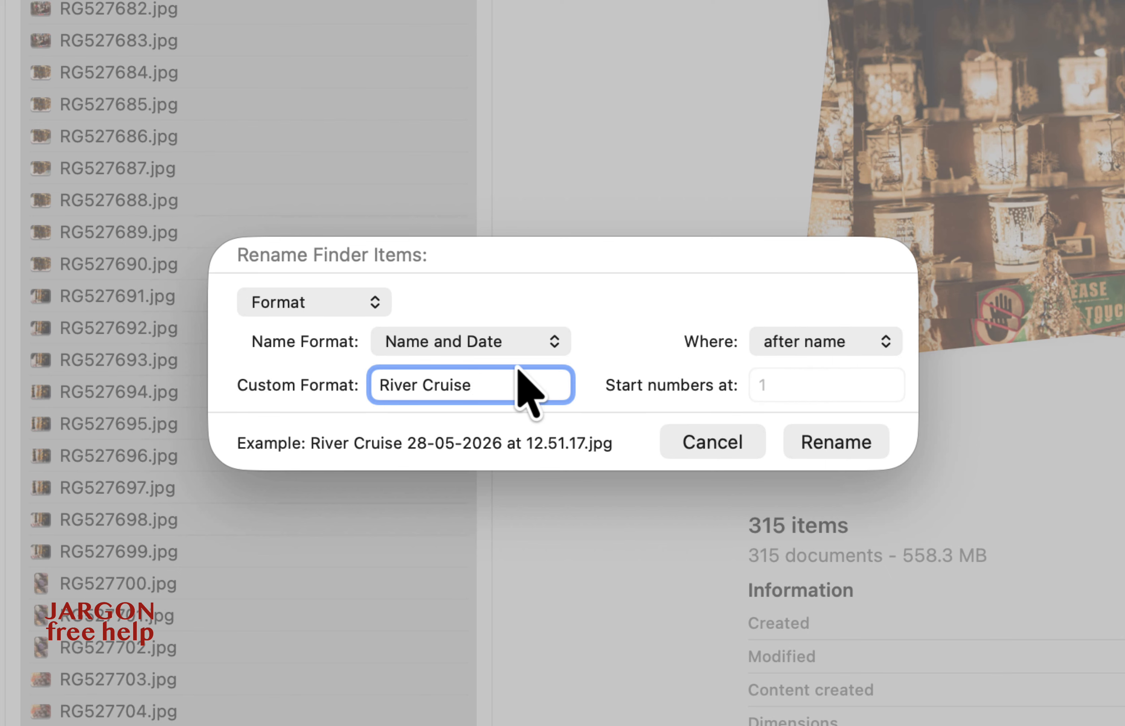
Step: Choose the Name and Counter format for the custom name "River Cruise " and apply the rename to all selected photos
{"action": "left_click", "coordinate": [514, 344]}
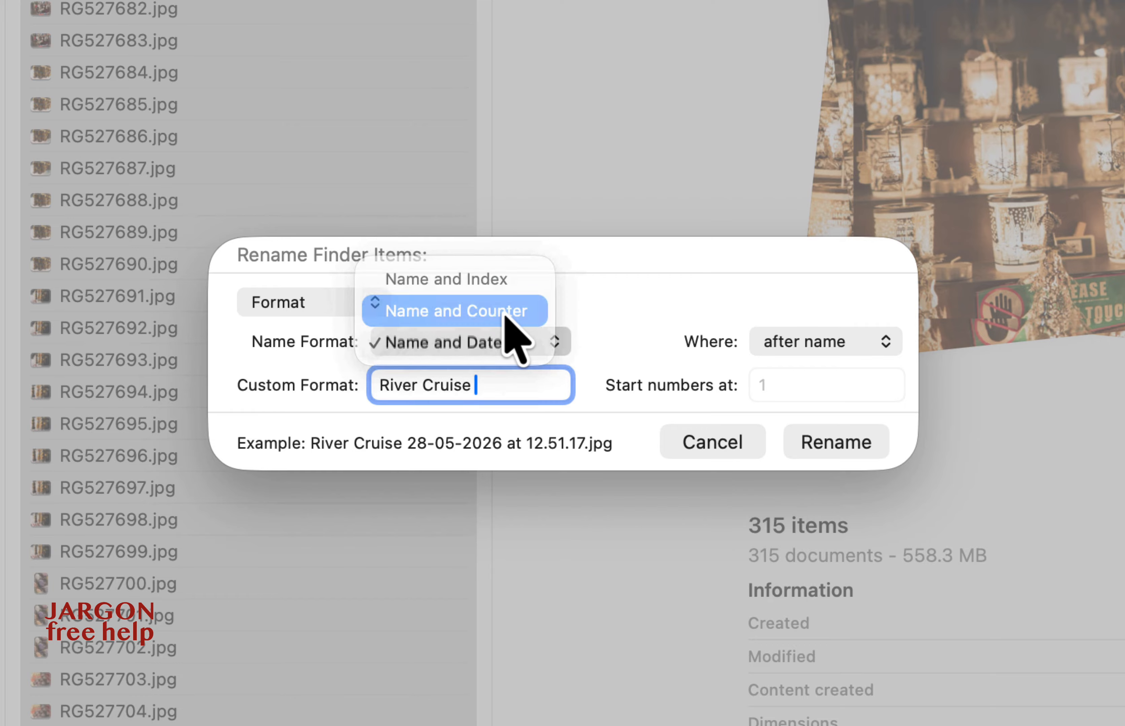
{"action": "left_click", "coordinate": [504, 316]}
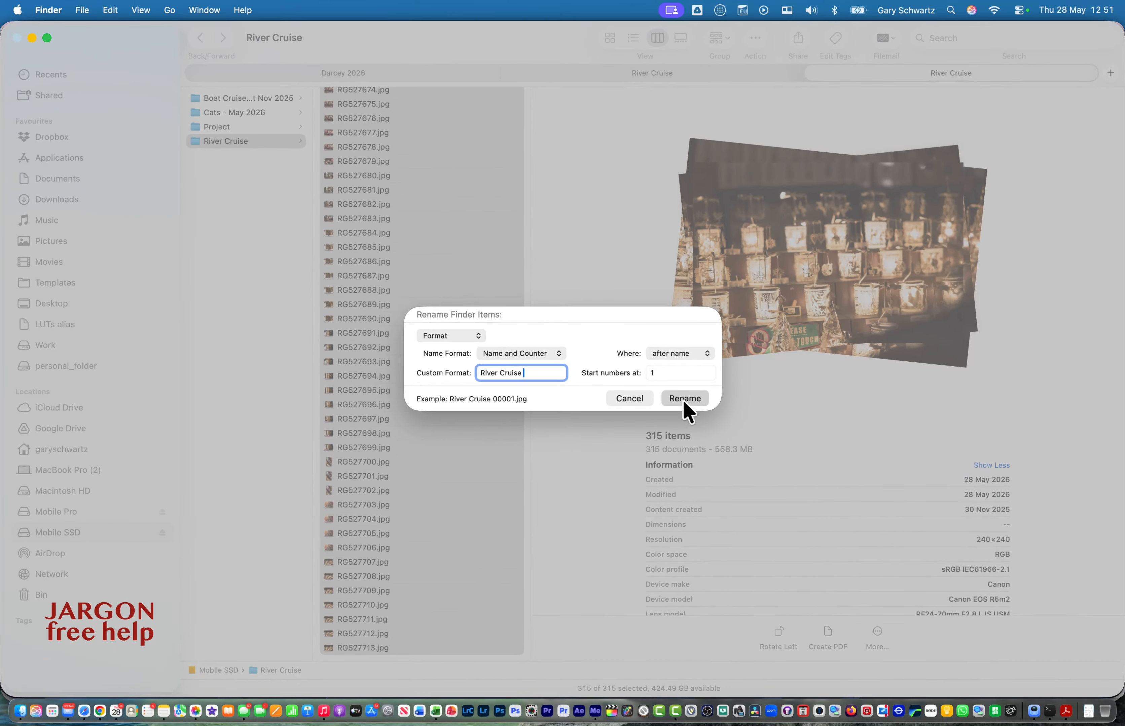
{"action": "left_click", "coordinate": [829, 444]}
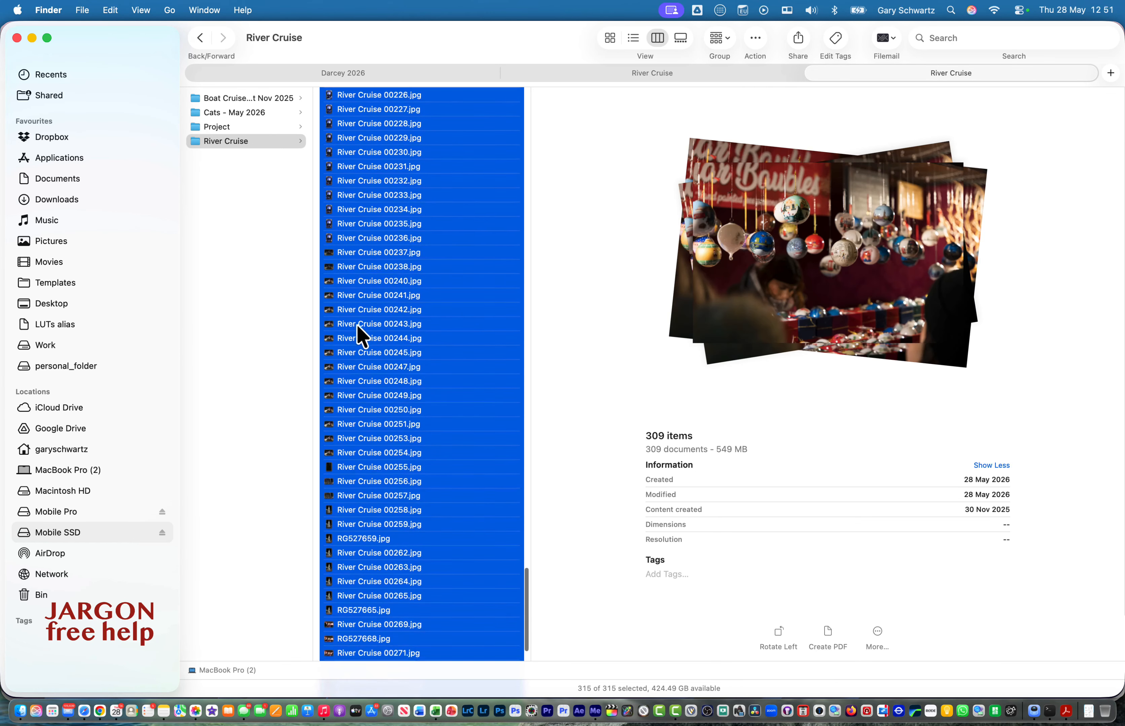
Step: Select all photos in the River Cruise folder and start another batch rename using Replace Text
{"action": "left_click", "coordinate": [337, 170]}
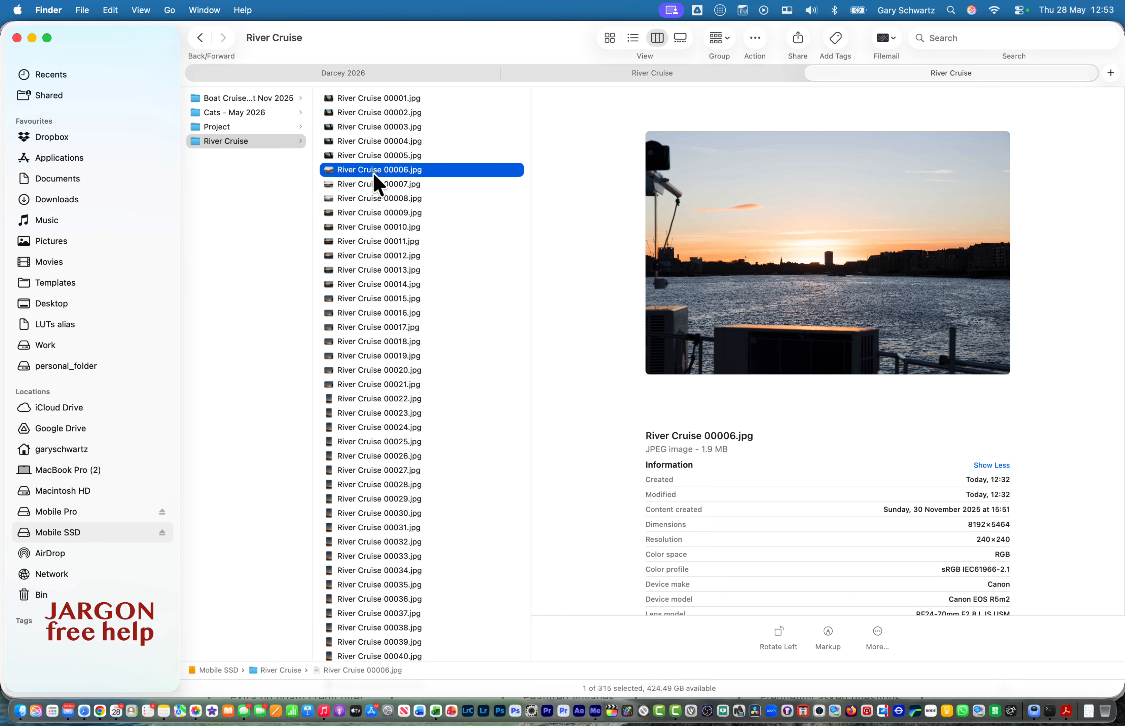
{"action": "key", "text": "super+a"}
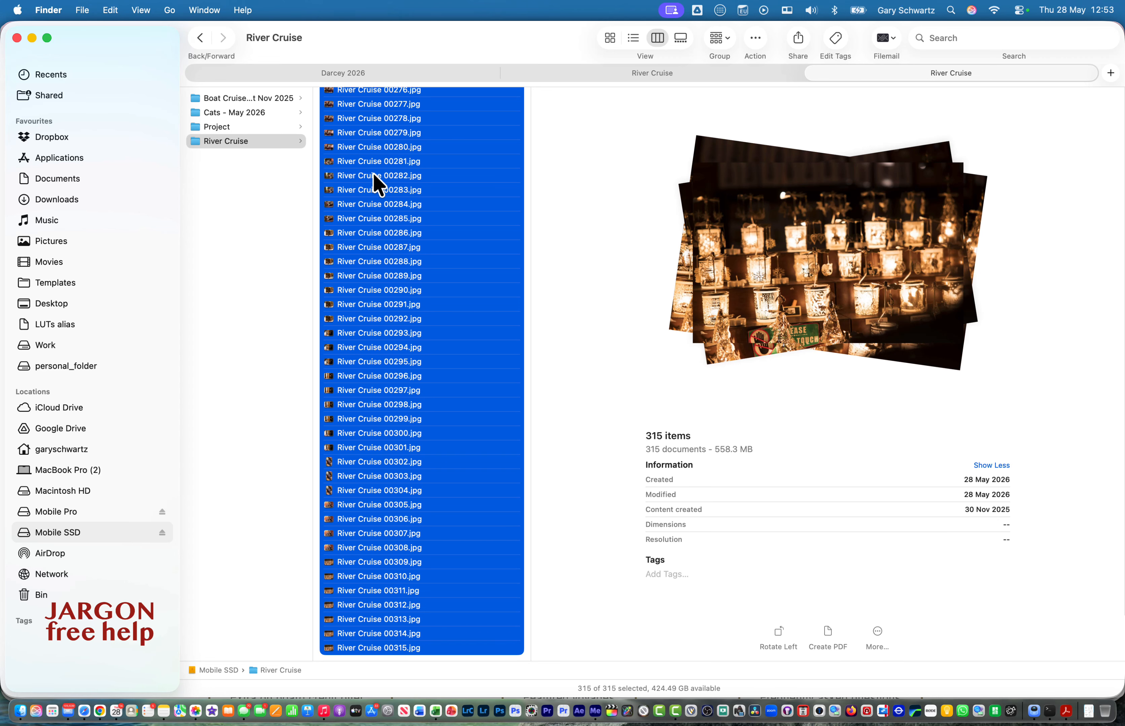
{"action": "right_click", "coordinate": [374, 175]}
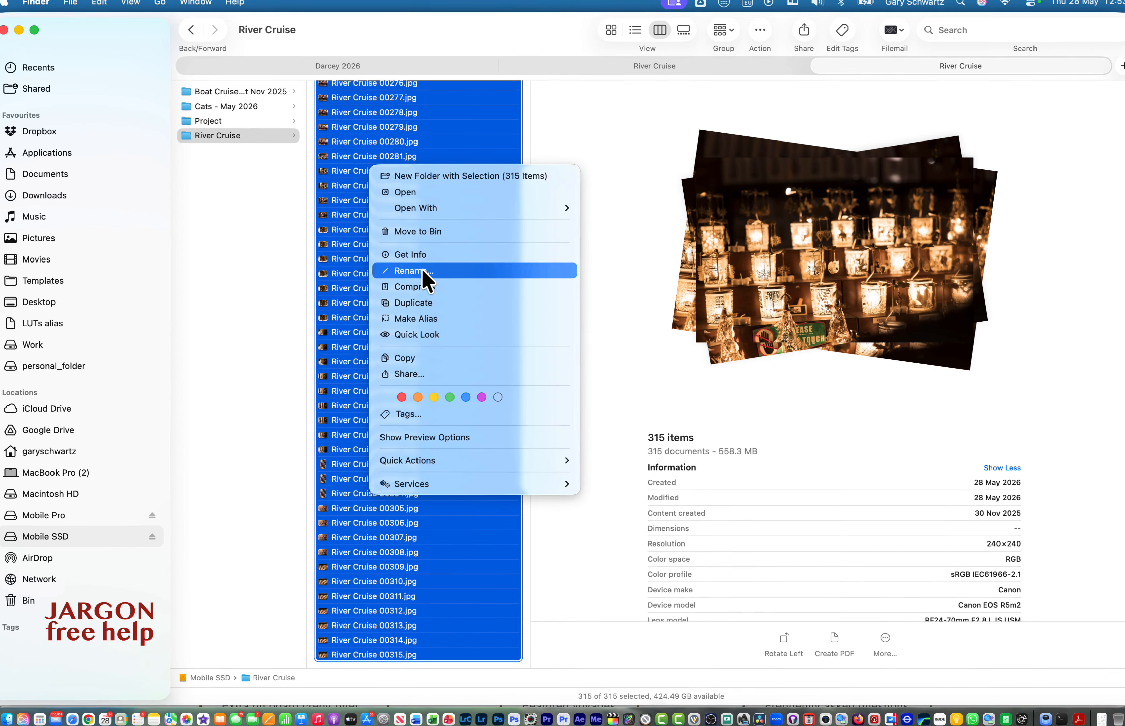
{"action": "left_click", "coordinate": [428, 273]}
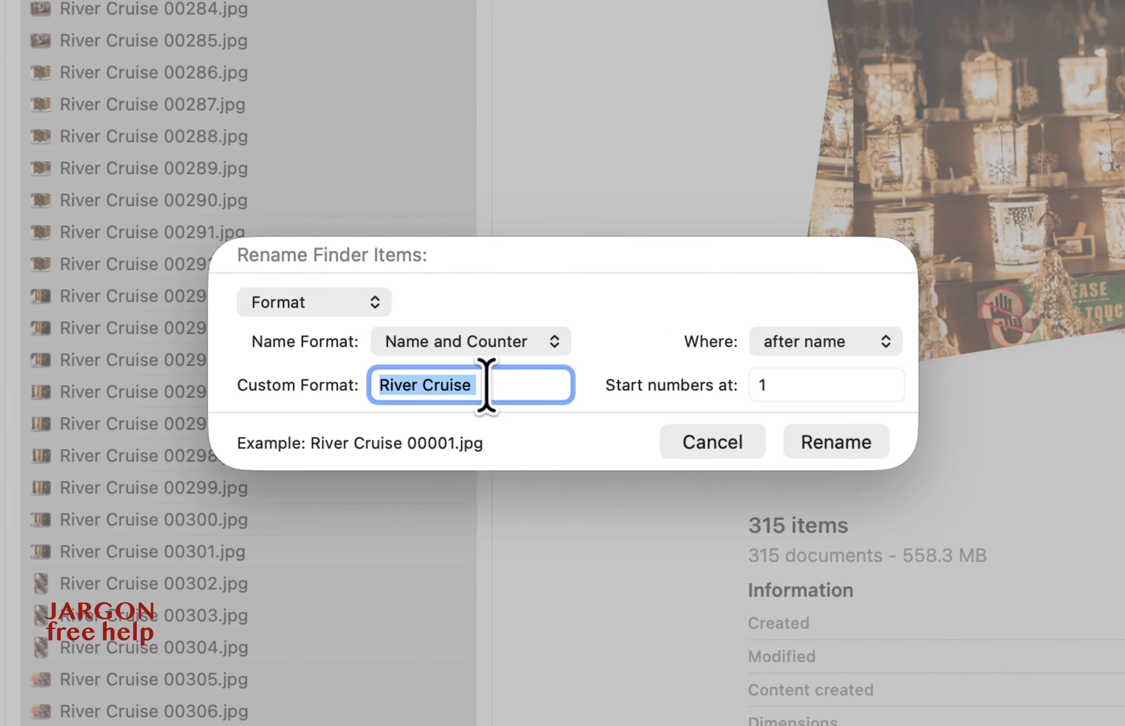
{"action": "type", "text": "Cruise"}
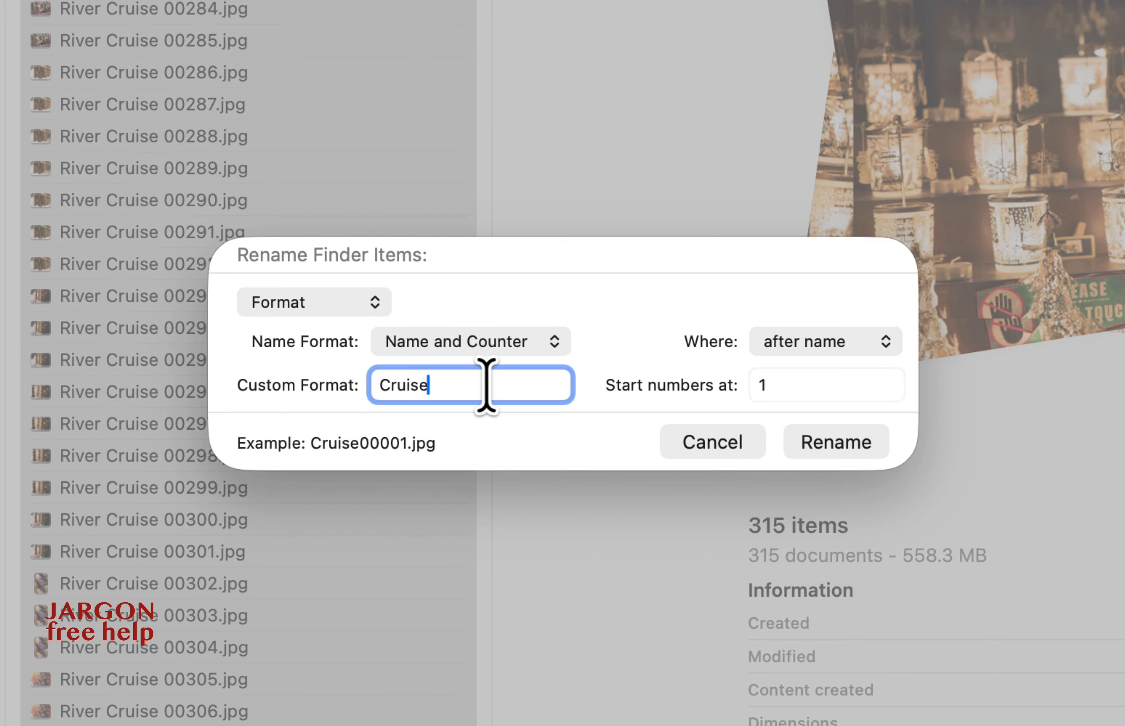
{"action": "left_click", "coordinate": [350, 306]}
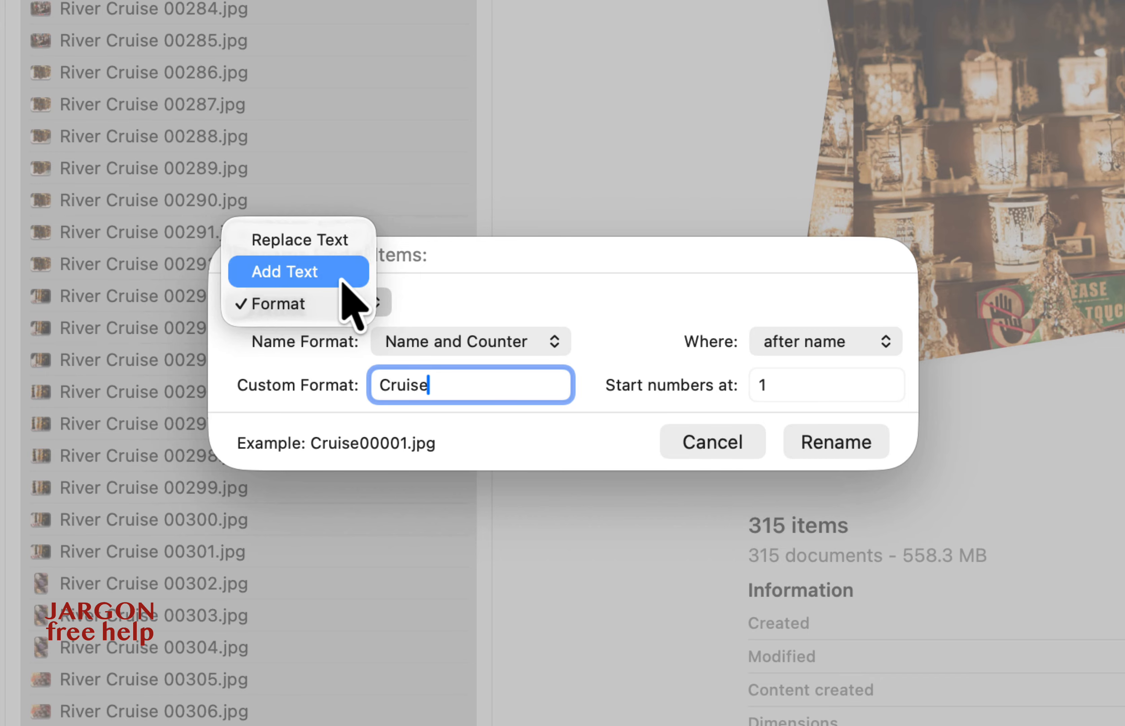
{"action": "left_click", "coordinate": [334, 243]}
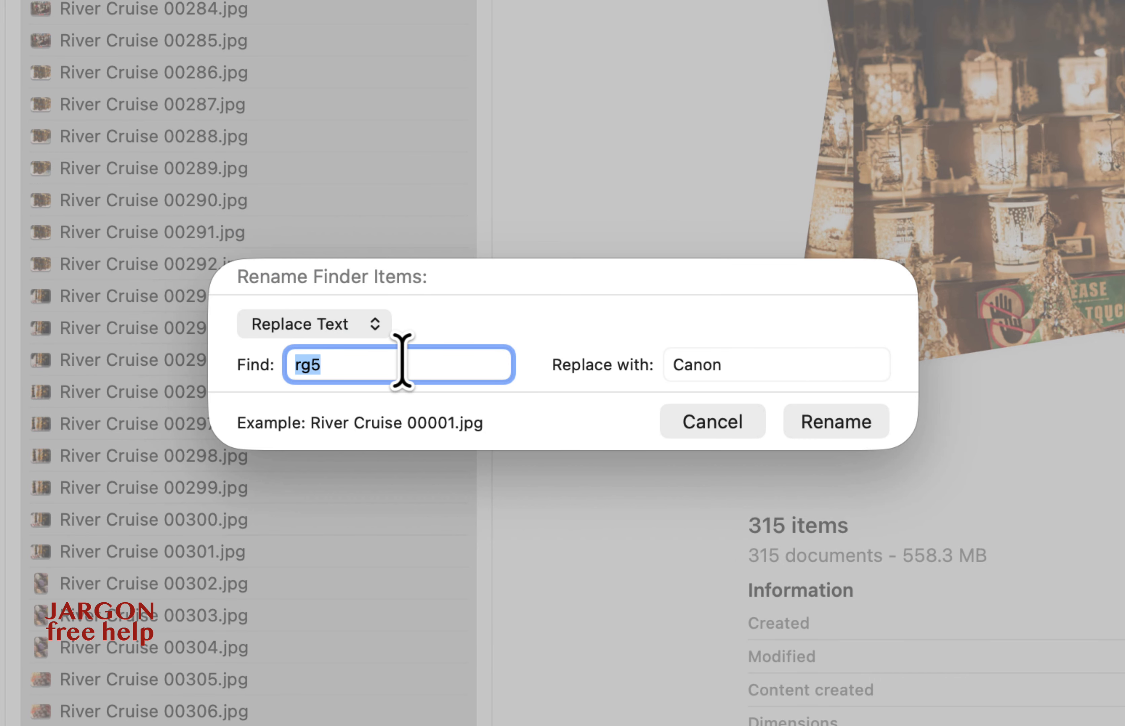
Step: Replace "Cruise" with "Cruise on Thames" in all the selected file names and apply the rename
{"action": "type", "text": "Cruise"}
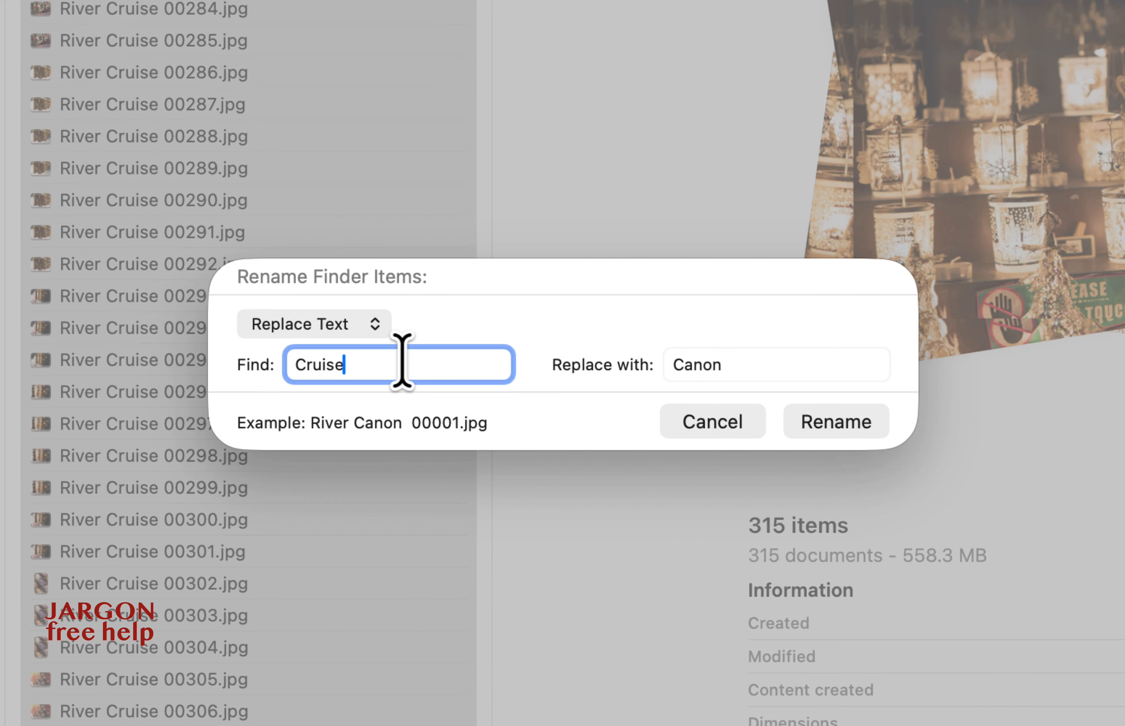
{"action": "key", "text": "Tab"}
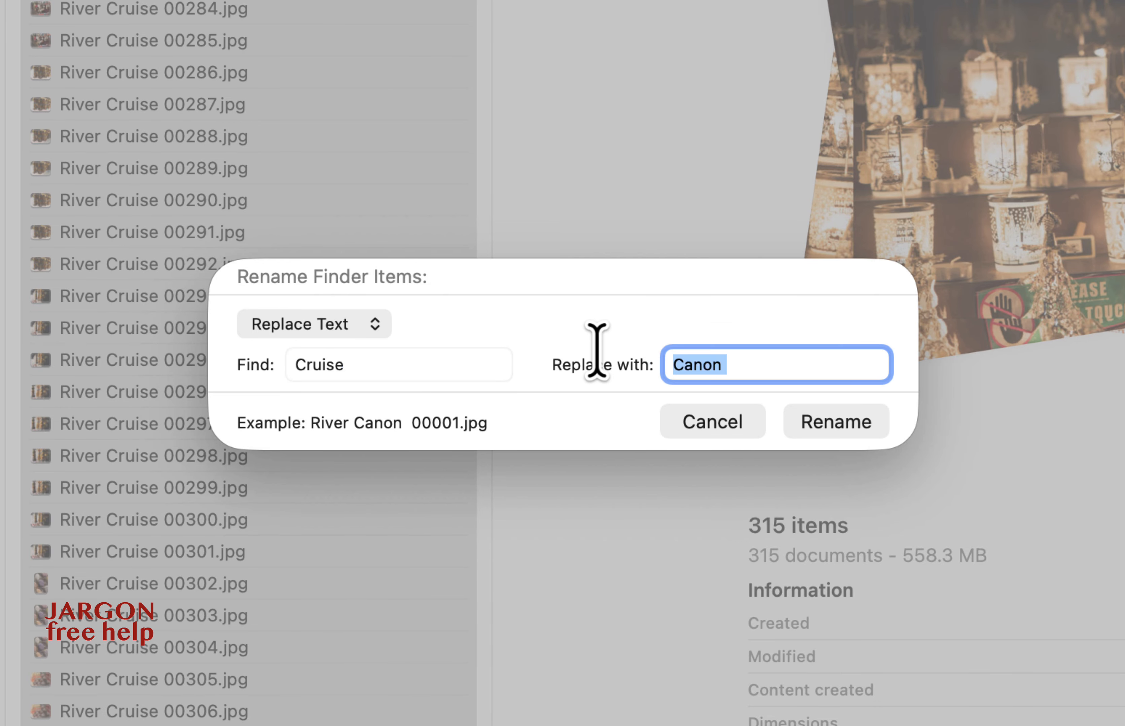
{"action": "type", "text": "Cruise"}
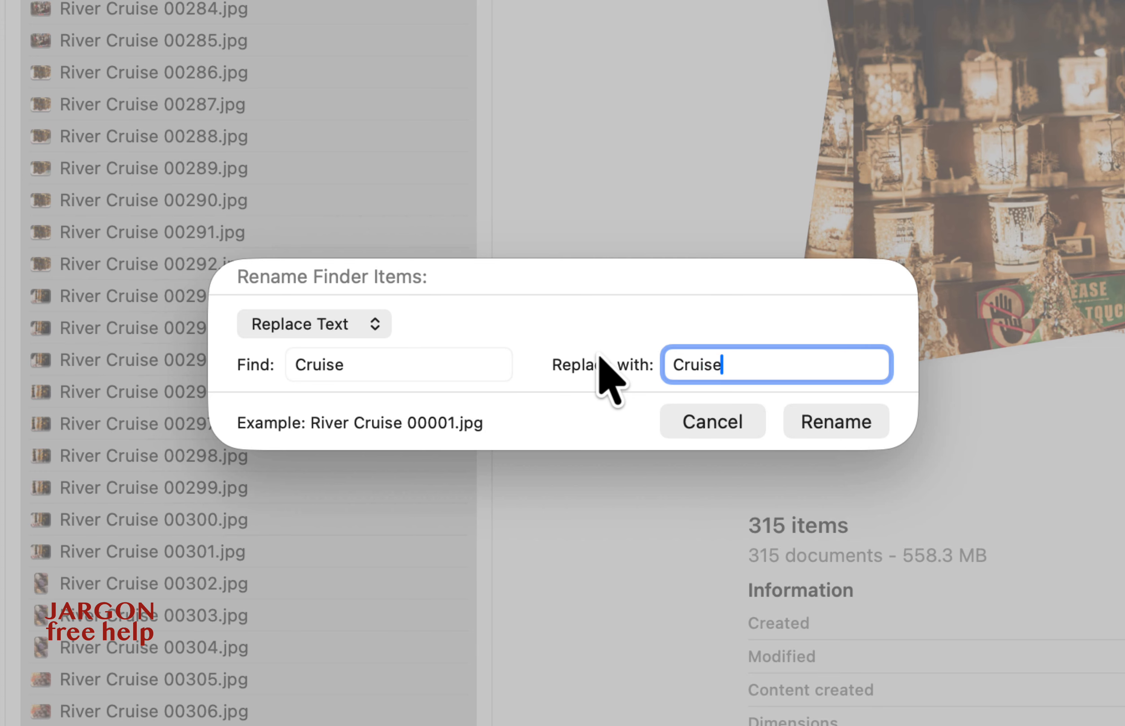
{"action": "type", "text": " on Tha"}
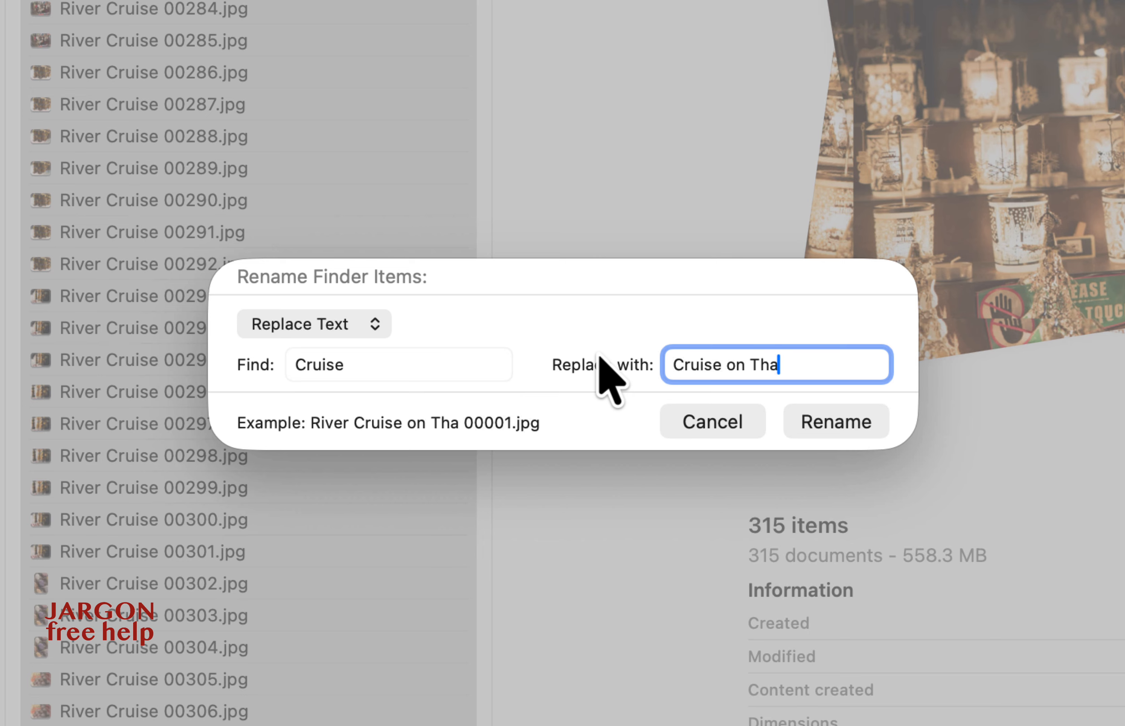
{"action": "type", "text": "mes"}
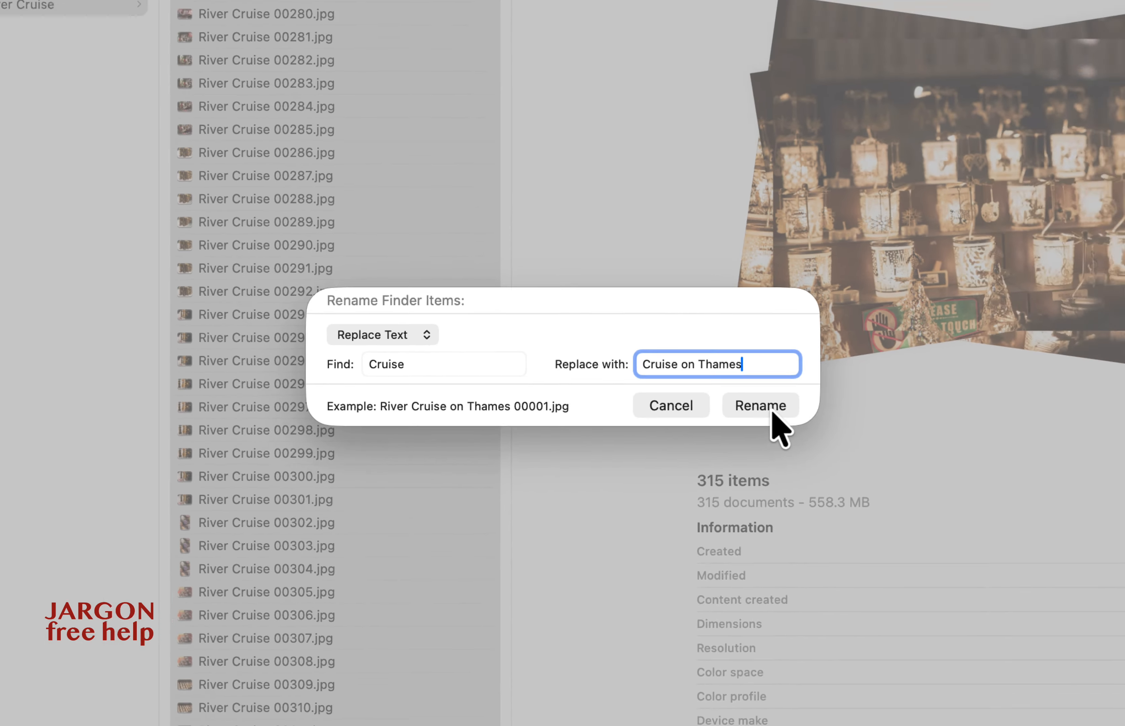
{"action": "left_click", "coordinate": [772, 414]}
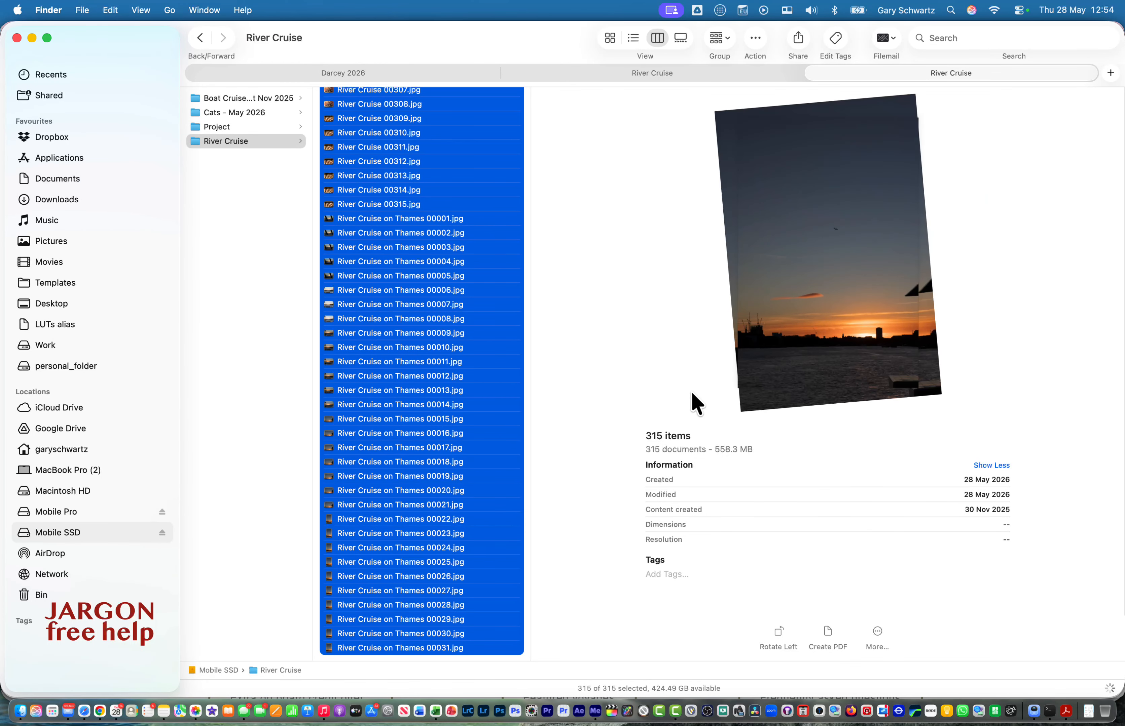